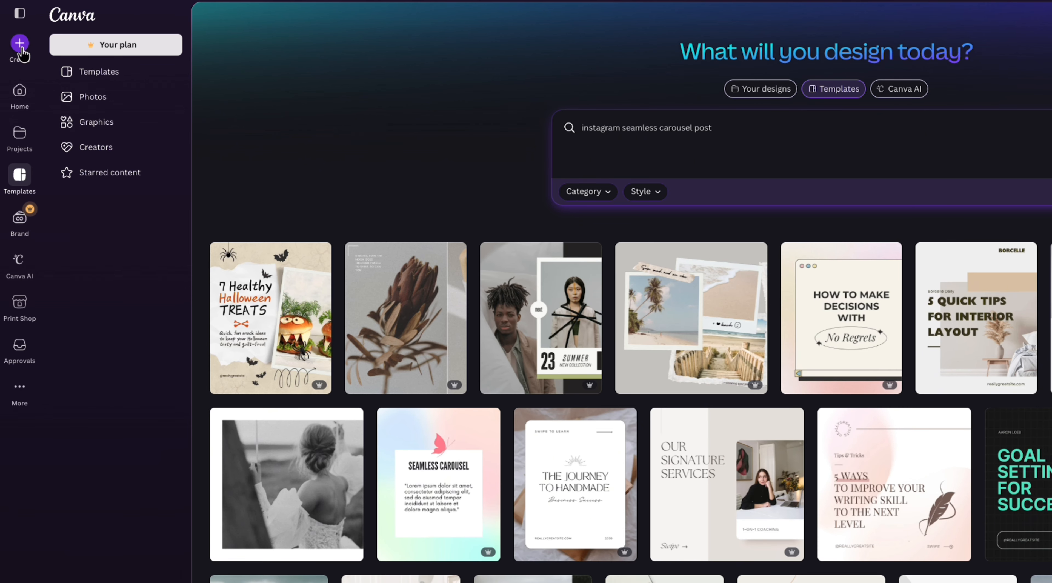
- Create a new custom-size design 6480 px wide and 1350 px high
left_click(21, 47)
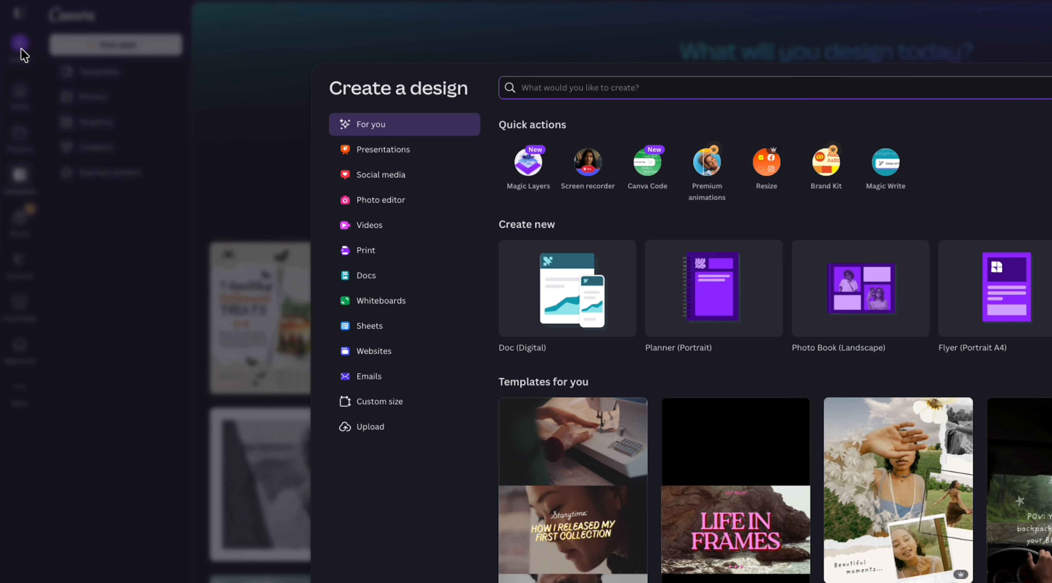
left_click(382, 180)
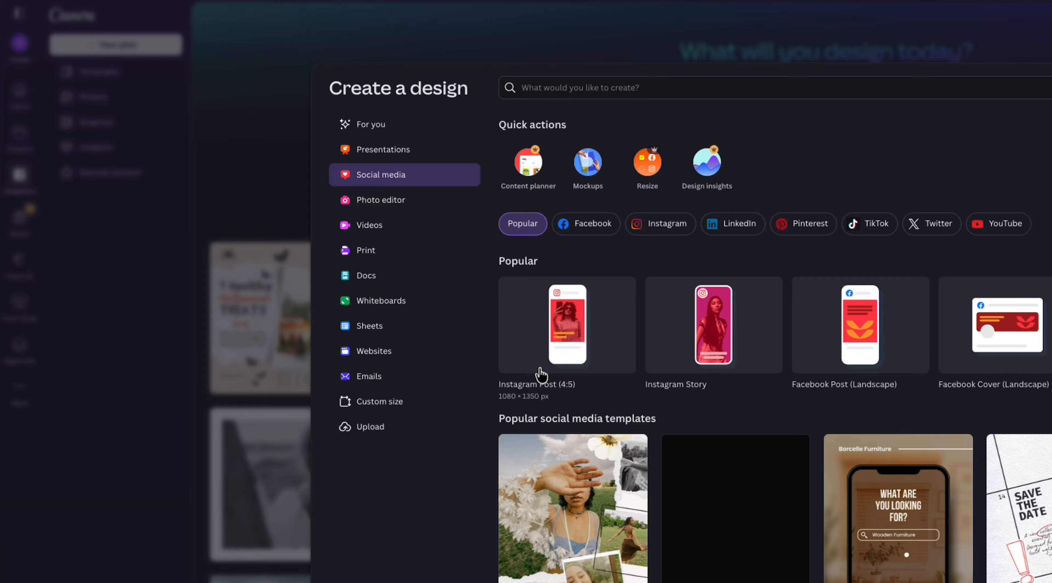
left_click(384, 402)
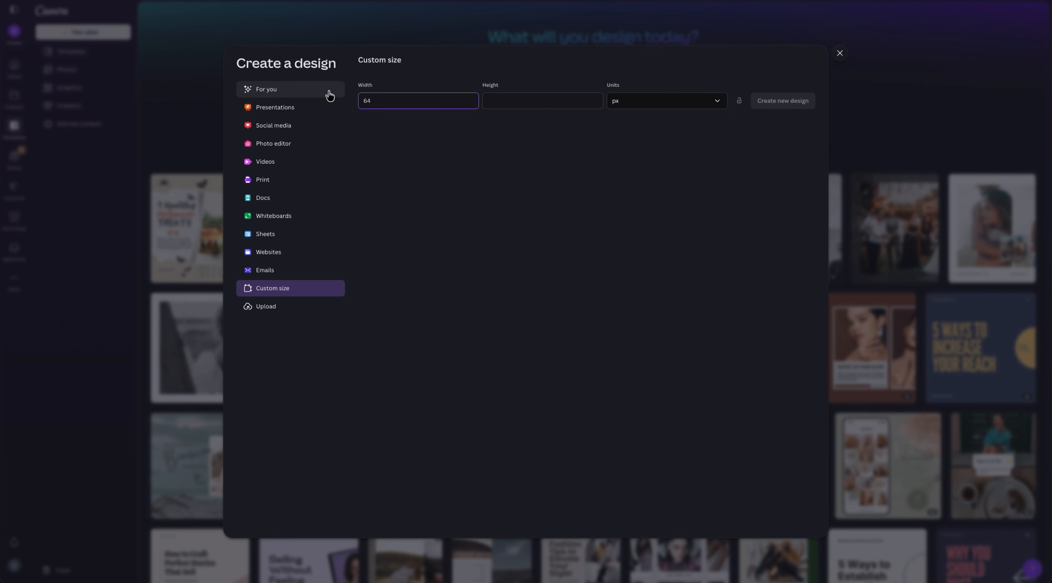
left_click(523, 98)
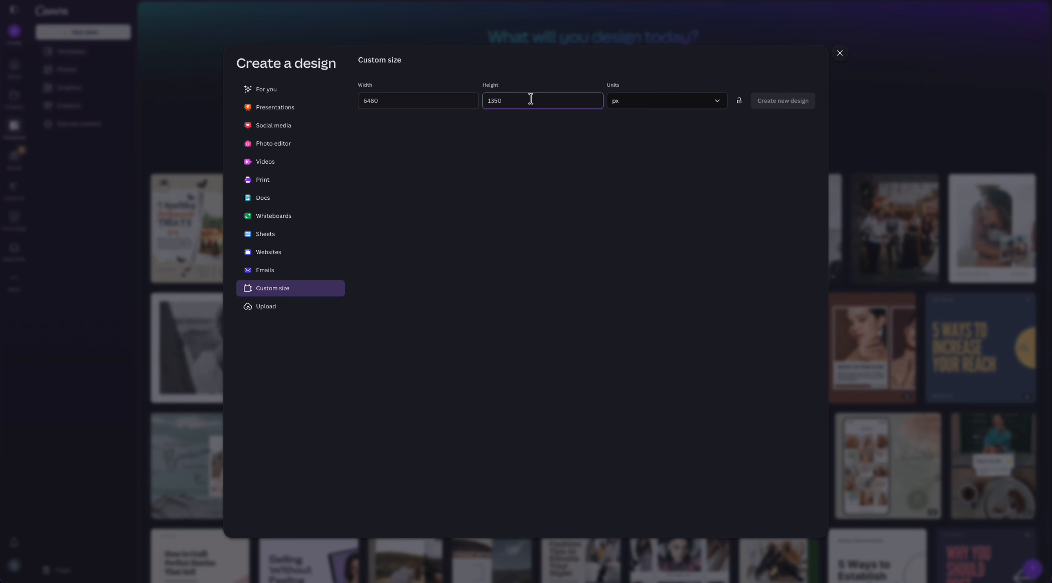
left_click(588, 128)
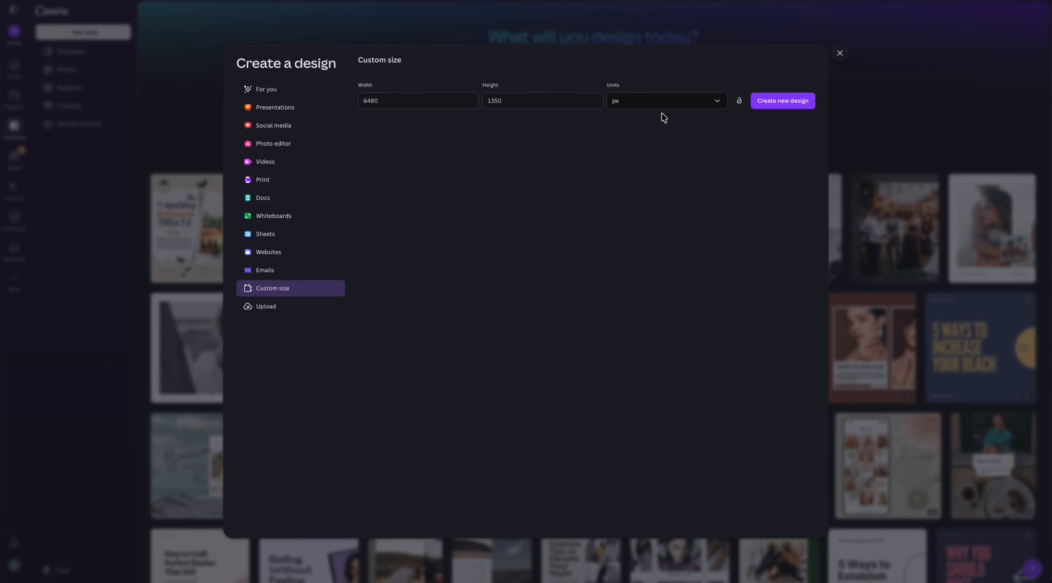
left_click(774, 102)
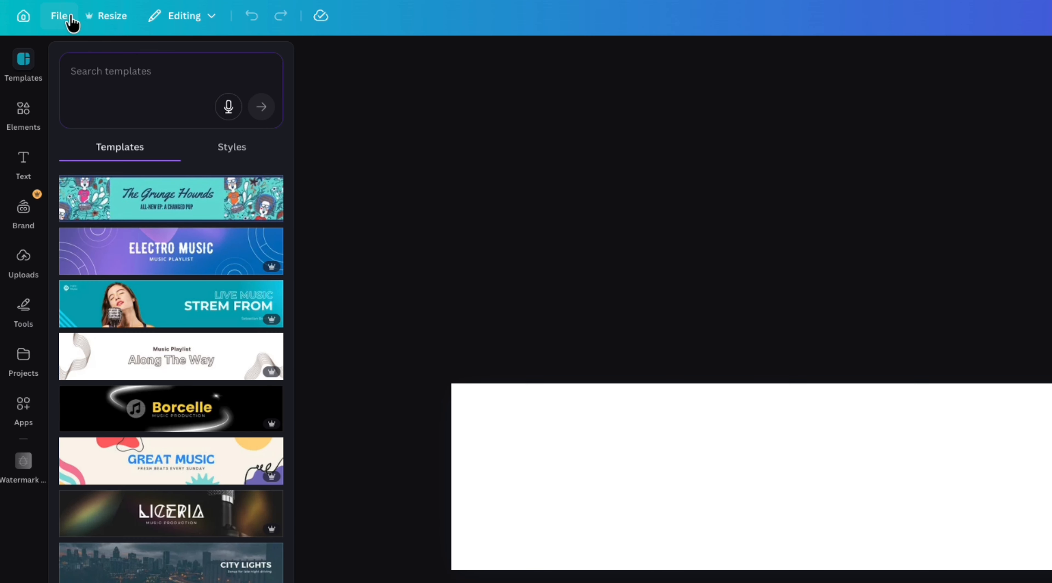
- Turn on rulers and guides for the design
left_click(39, 9)
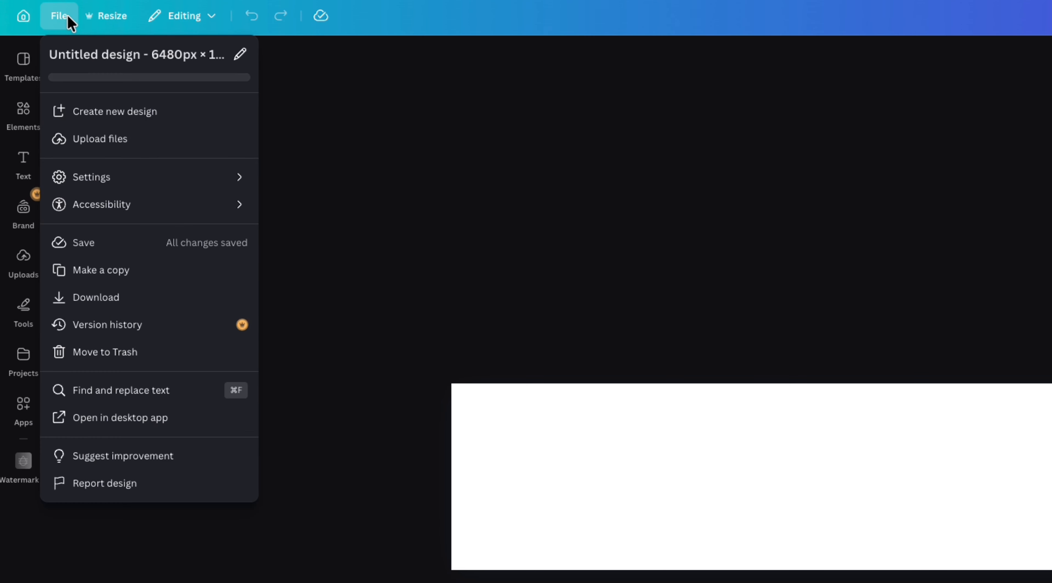
mouse_move(110, 178)
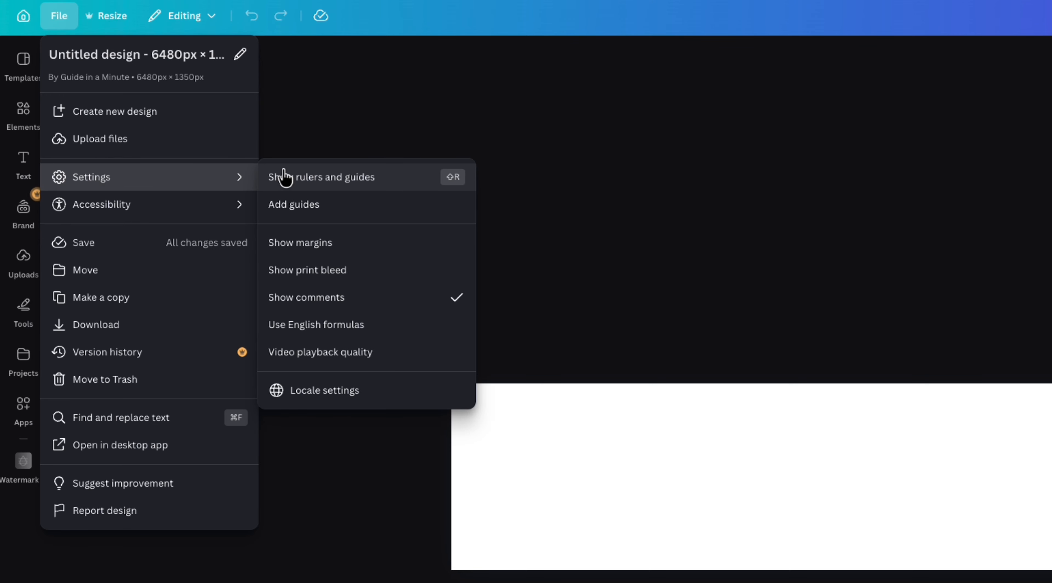
left_click(313, 181)
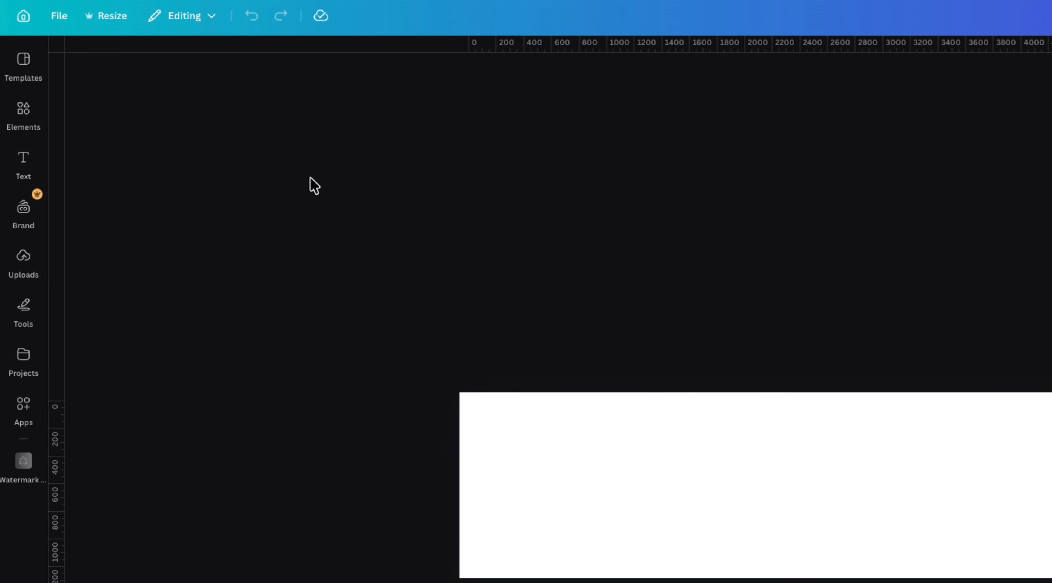
- Add custom guides that divide the page into 6 columns with a gap of 0 px
left_click(60, 16)
mouse_move(133, 178)
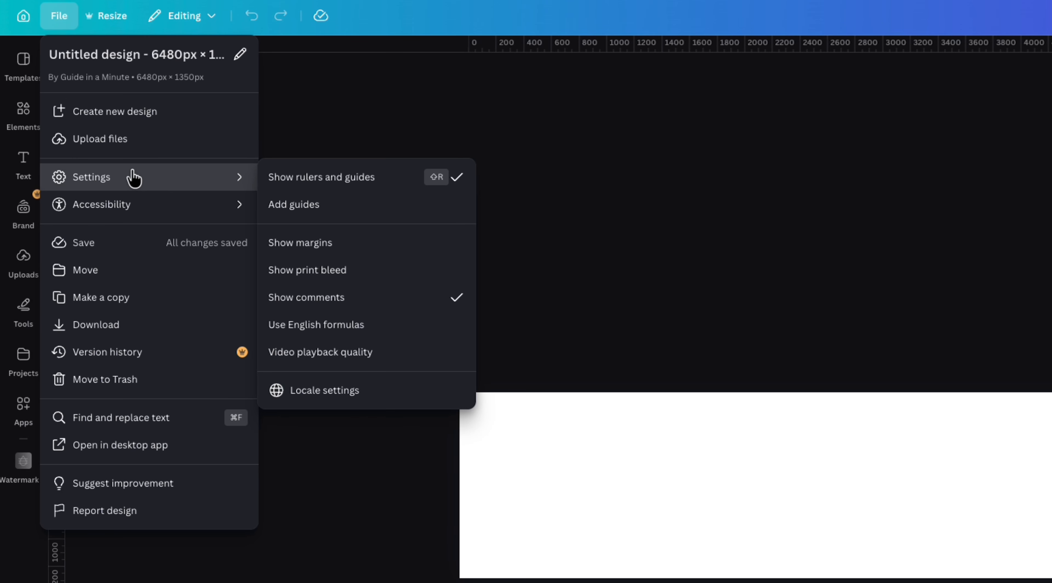
left_click(292, 205)
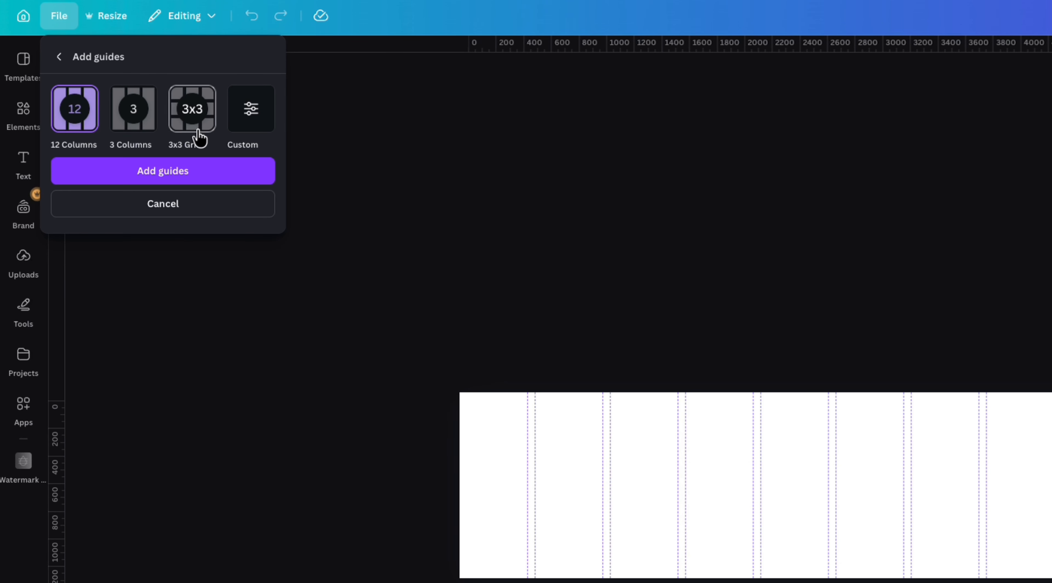
left_click(241, 116)
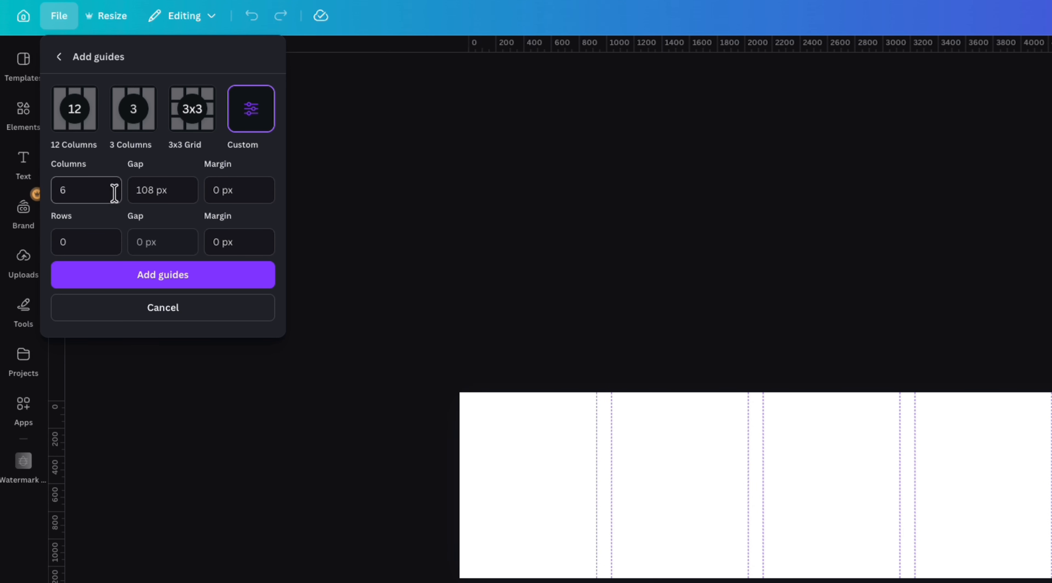
left_click_drag(145, 188, 129, 195)
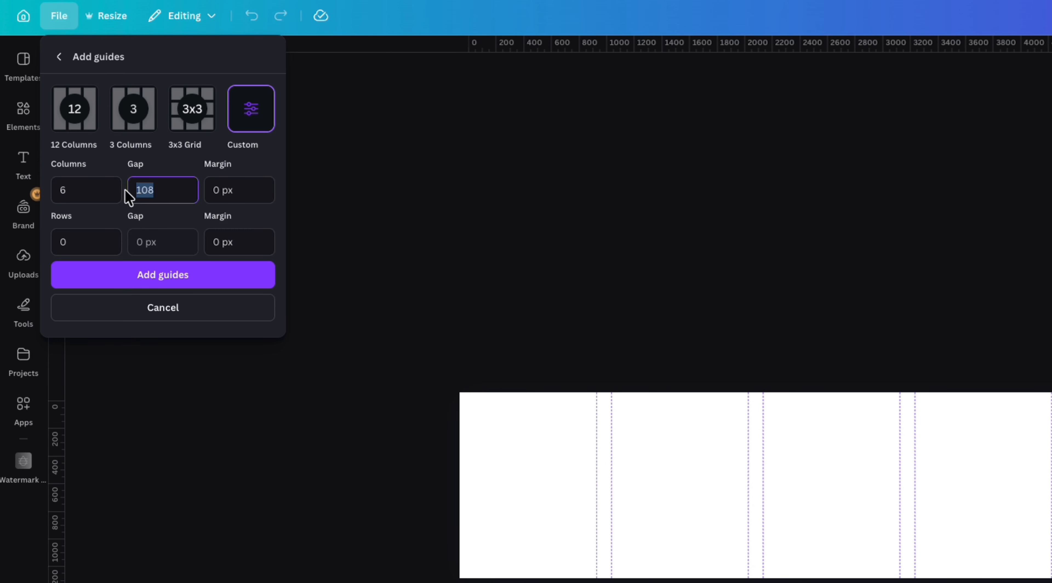
type("0")
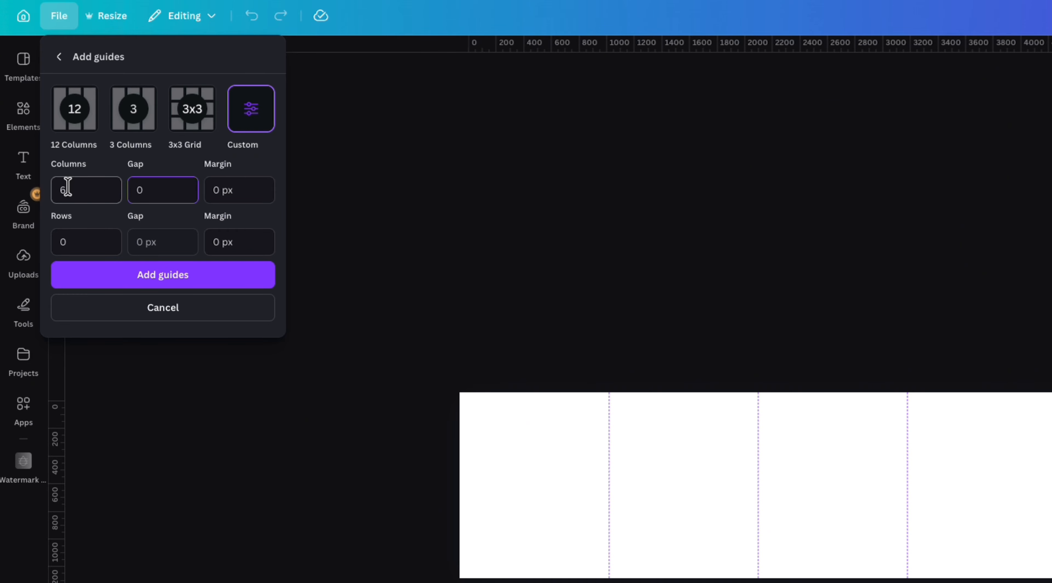
left_click(146, 277)
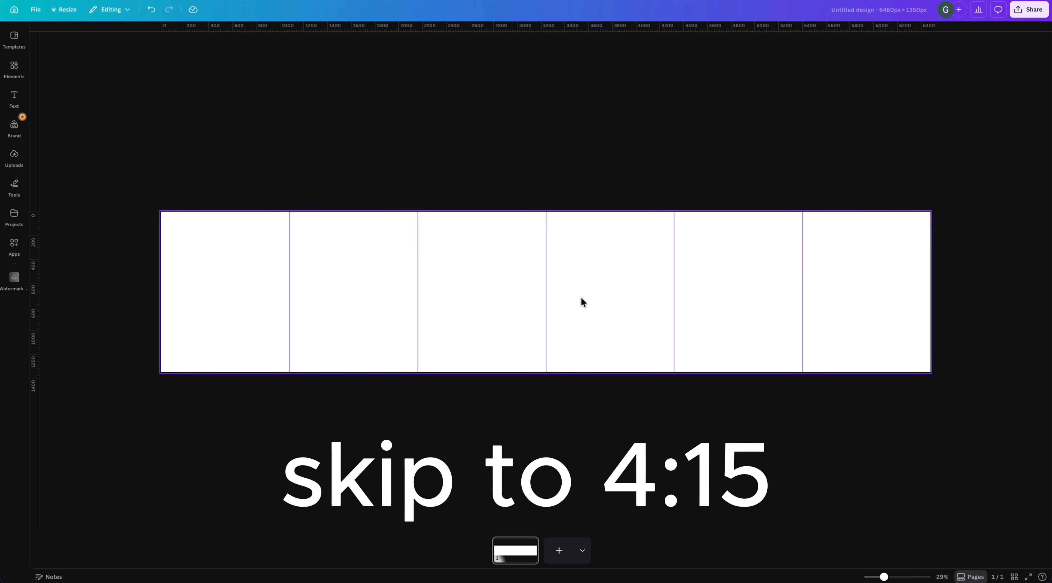
- Change the page background to a custom light peach tint of orange
left_click(264, 303)
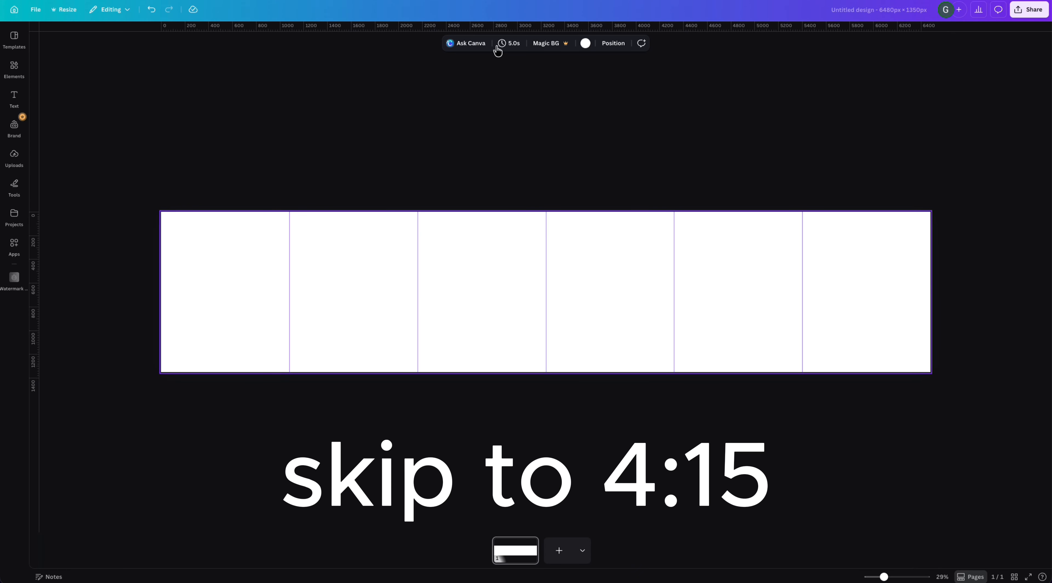
left_click(585, 42)
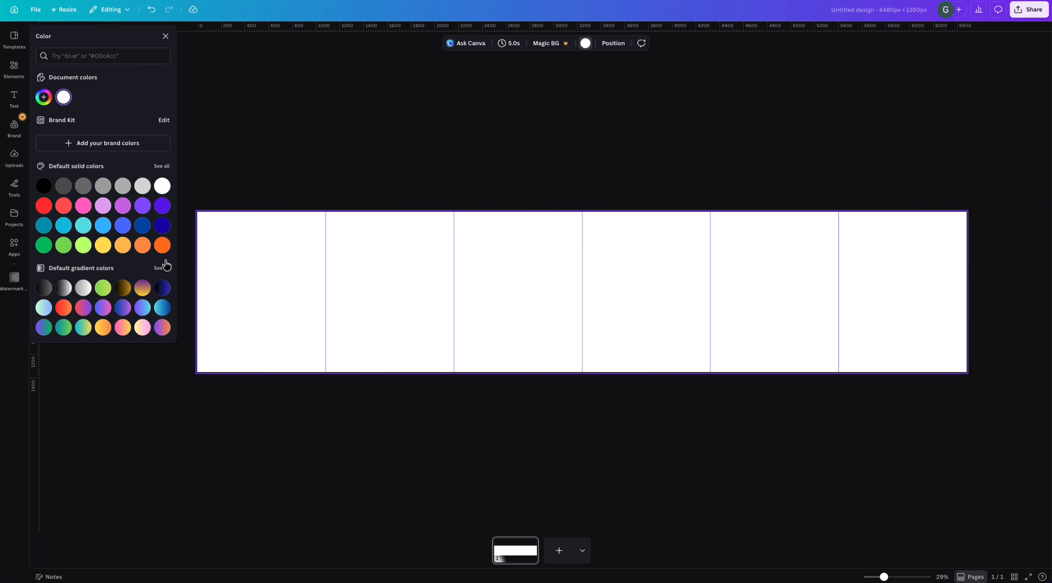
left_click(103, 245)
left_click(122, 245)
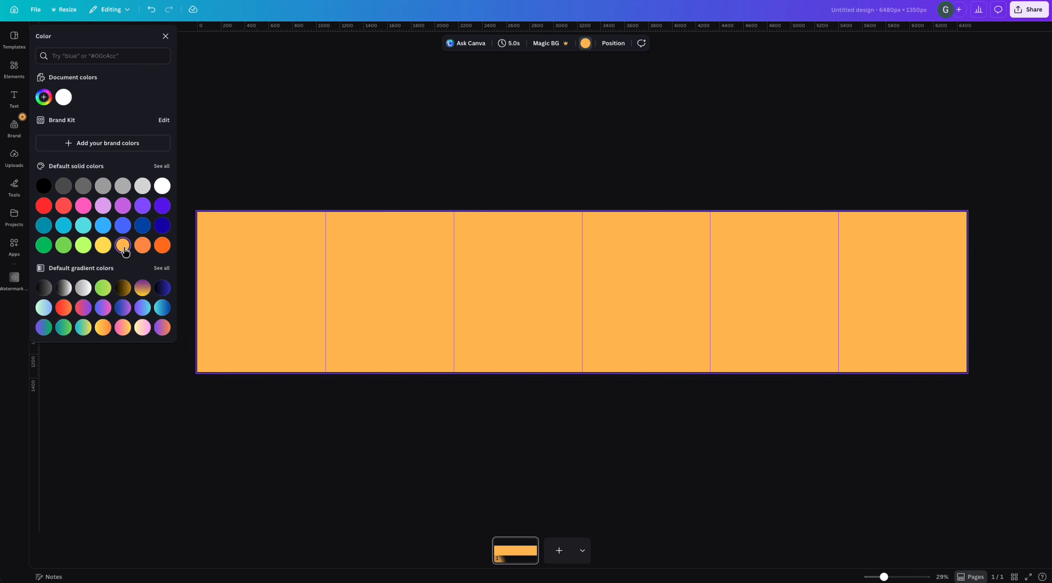
left_click(55, 100)
left_click_drag(118, 144, 74, 134)
left_click(272, 114)
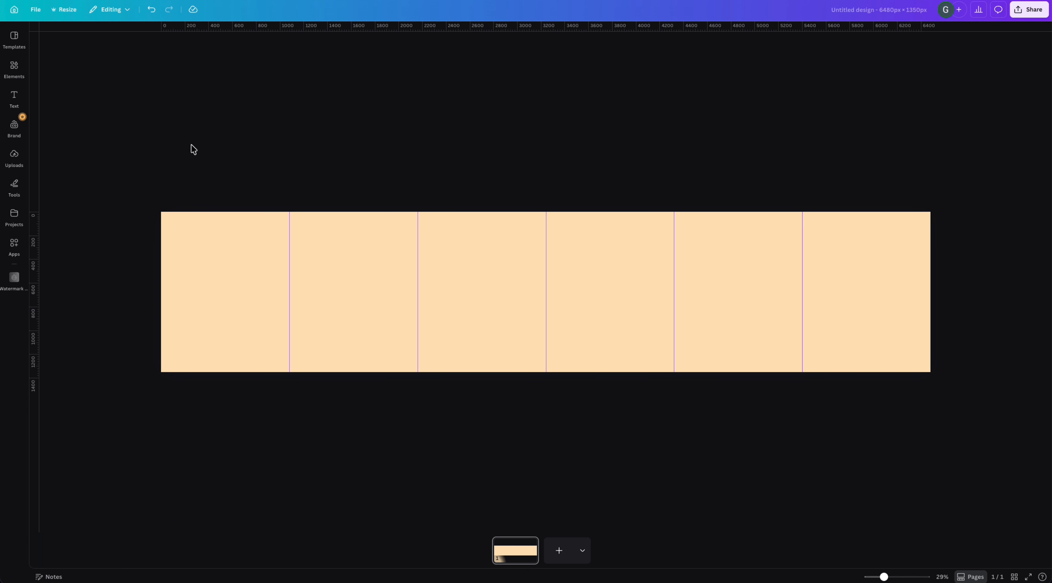
- Insert the polaroid frame from the Film and photo frames and adjust its size on the page
left_click(16, 70)
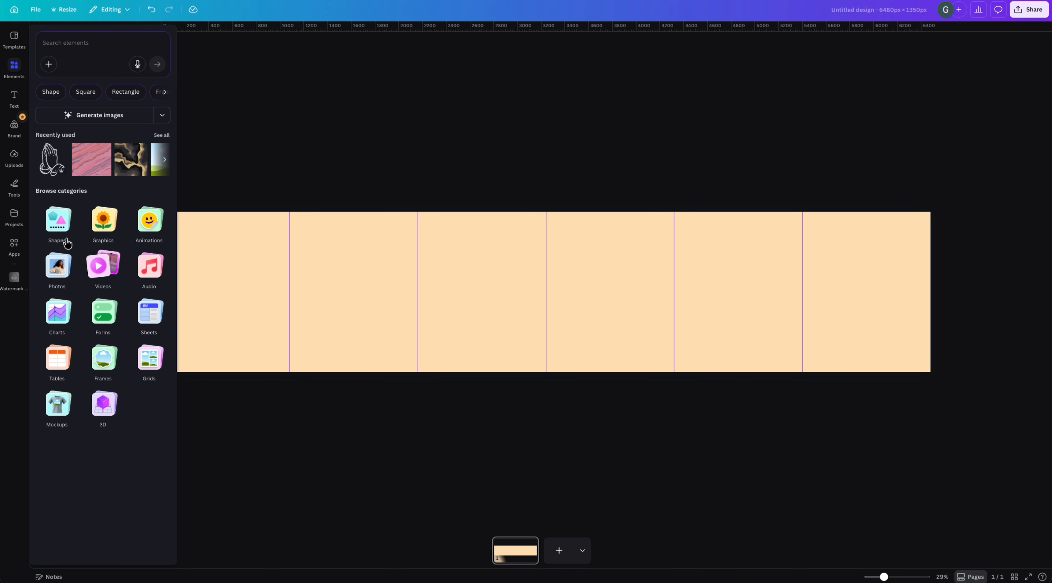
left_click(119, 362)
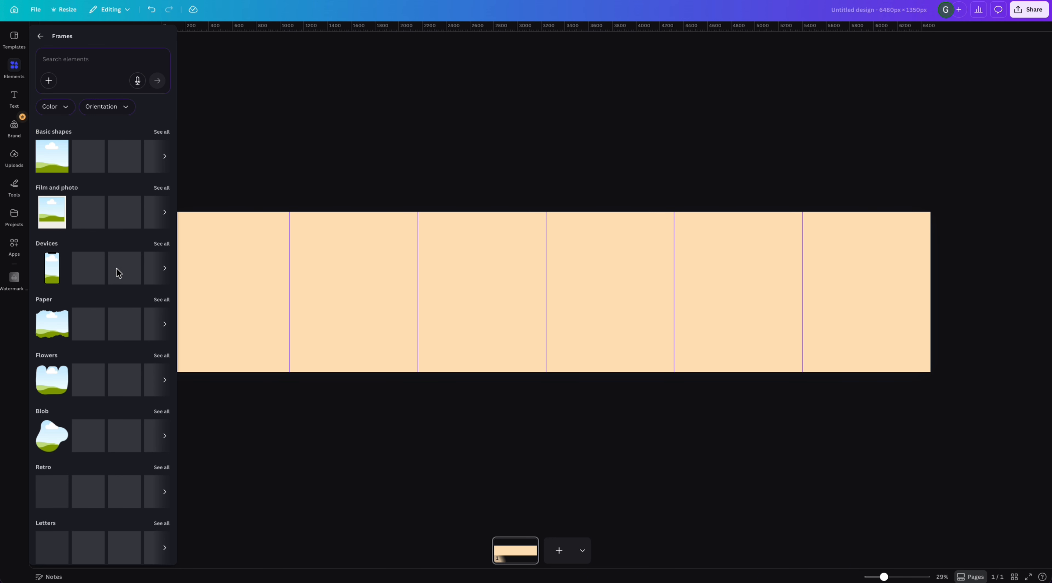
left_click(52, 211)
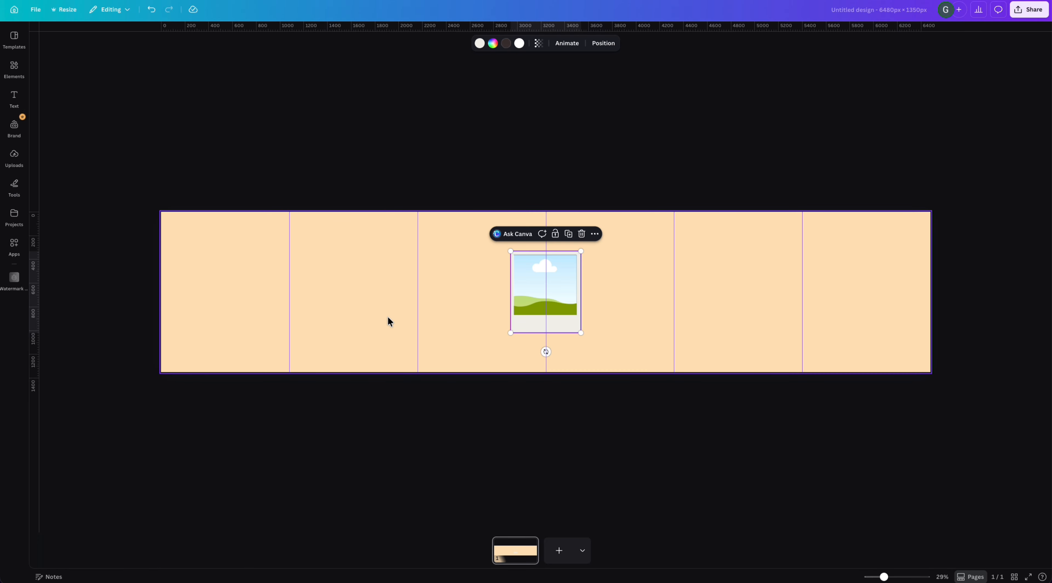
left_click_drag(582, 334, 490, 356)
- Duplicate the polaroid frame to make six, spreading them across the page with varied sizes and tilts and a large one near the end
key("super+d")
key("super+d")
left_click_drag(490, 313, 622, 297)
key("super+d")
left_click_drag(623, 345, 611, 342)
left_click_drag(620, 305, 804, 328)
key("super+d")
key("super+d")
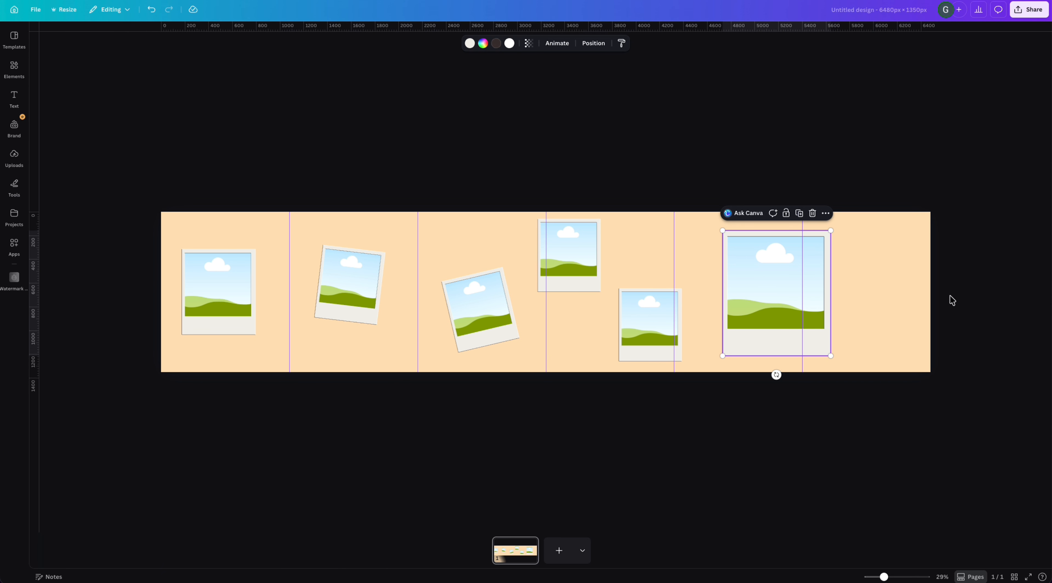
left_click(951, 299)
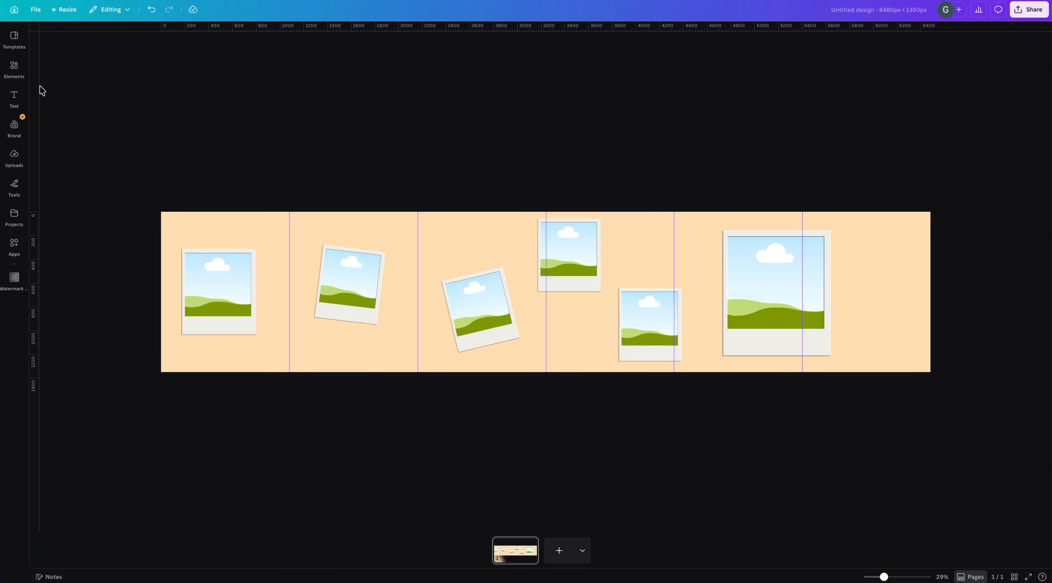
- Insert a dashed line and attach its ends to the facing sides of the first and second polaroid frames
left_click(15, 72)
left_click(40, 35)
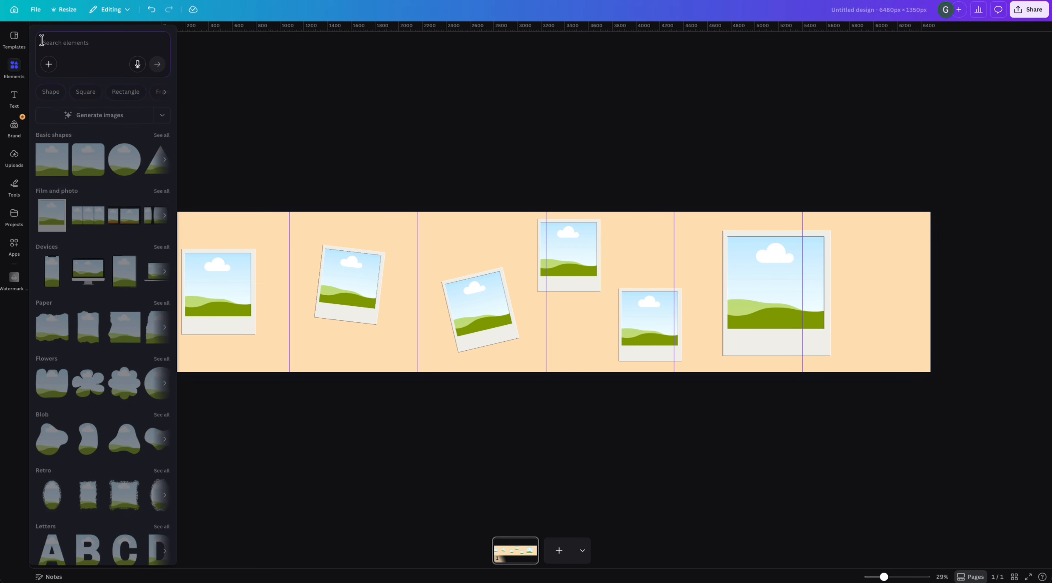
left_click(56, 226)
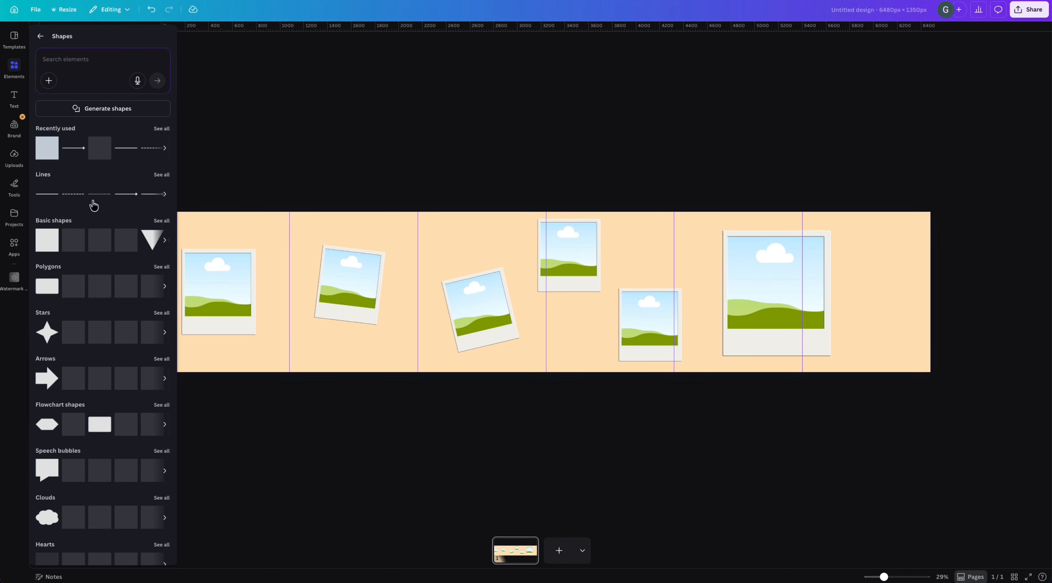
left_click(73, 198)
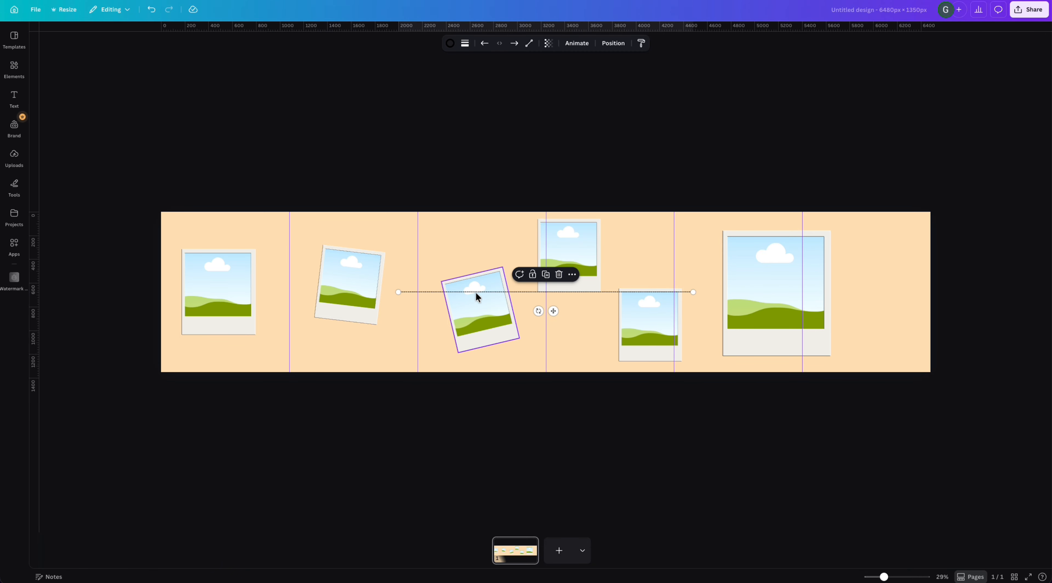
left_click_drag(397, 291, 197, 231)
left_click_drag(692, 291, 385, 228)
left_click_drag(196, 231, 256, 292)
left_click_drag(385, 228, 319, 281)
- Change the line between the first two polaroid frames to the Curved type
left_click(529, 43)
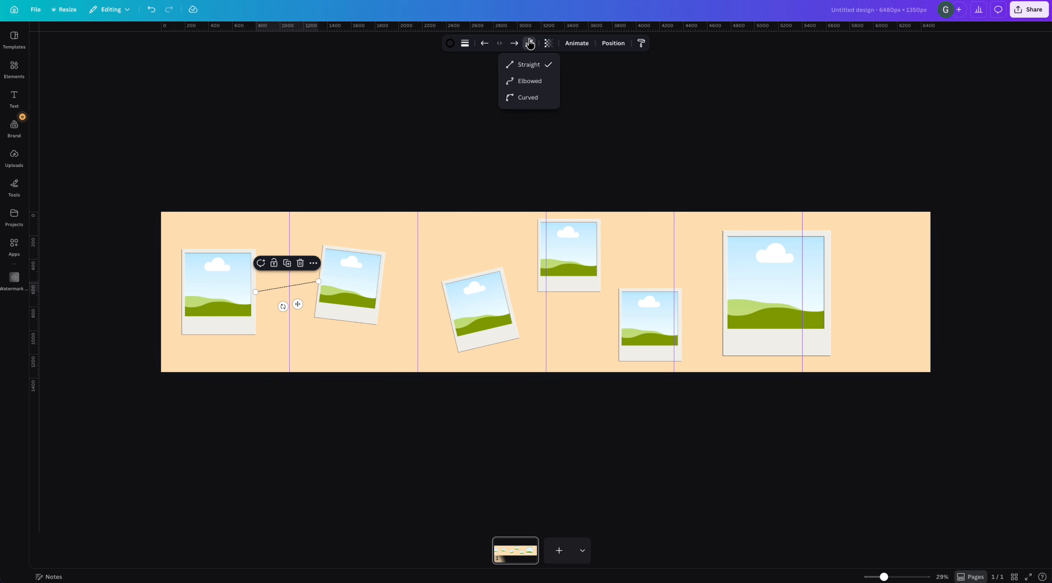
left_click(529, 97)
left_click(122, 284)
left_click(123, 284)
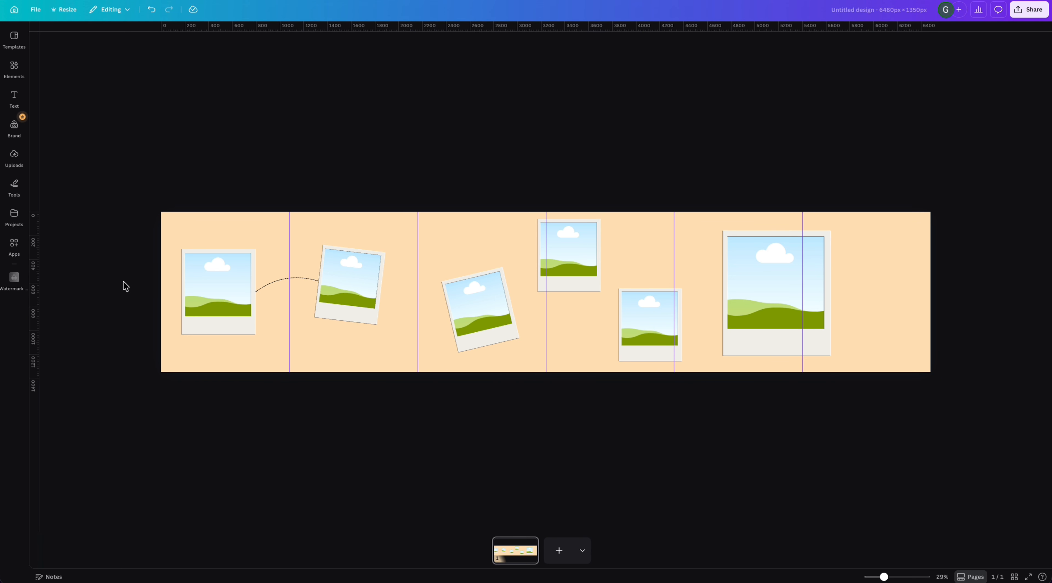
- Duplicate the curved line and connect the second polaroid to the third, bending the copy downward
left_click(283, 278)
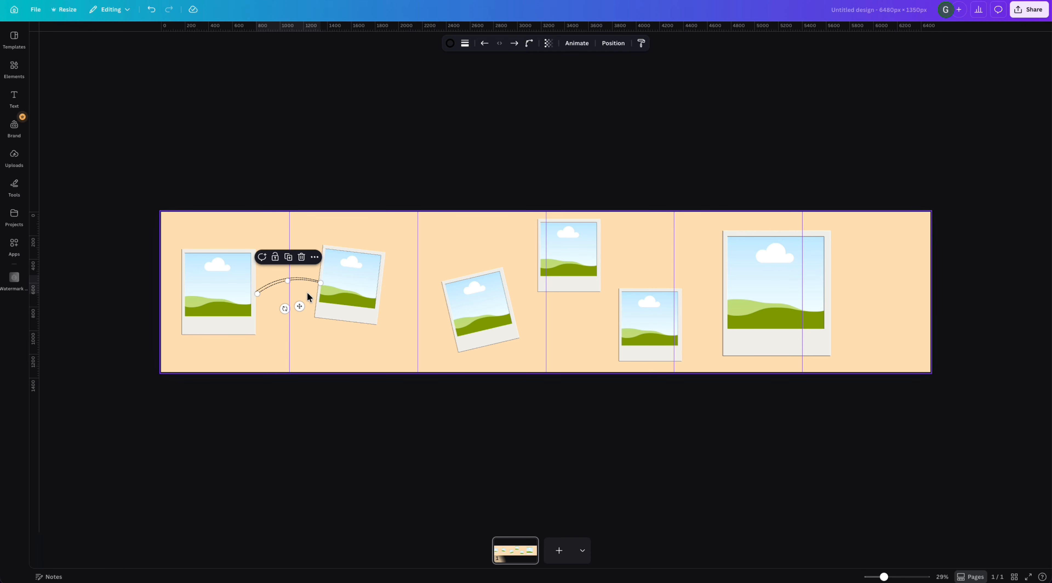
left_click_drag(300, 305, 381, 290)
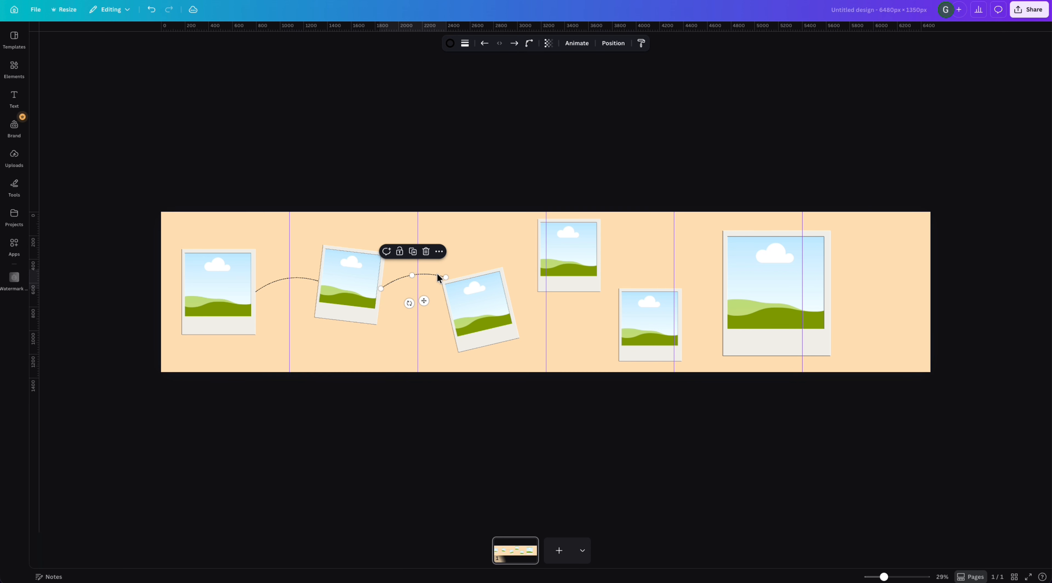
left_click_drag(443, 277, 417, 317)
left_click(424, 217)
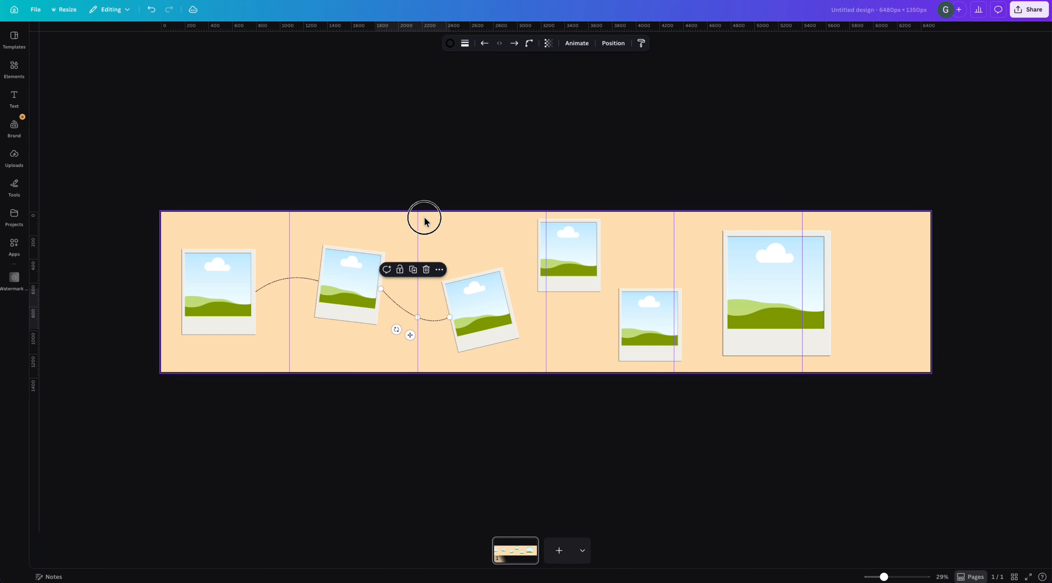
- Duplicate the downward-bending line and reshape the copy to connect the third polaroid to the upper fourth one
left_click(427, 320)
key("ctrl+d")
left_click_drag(410, 335, 537, 348)
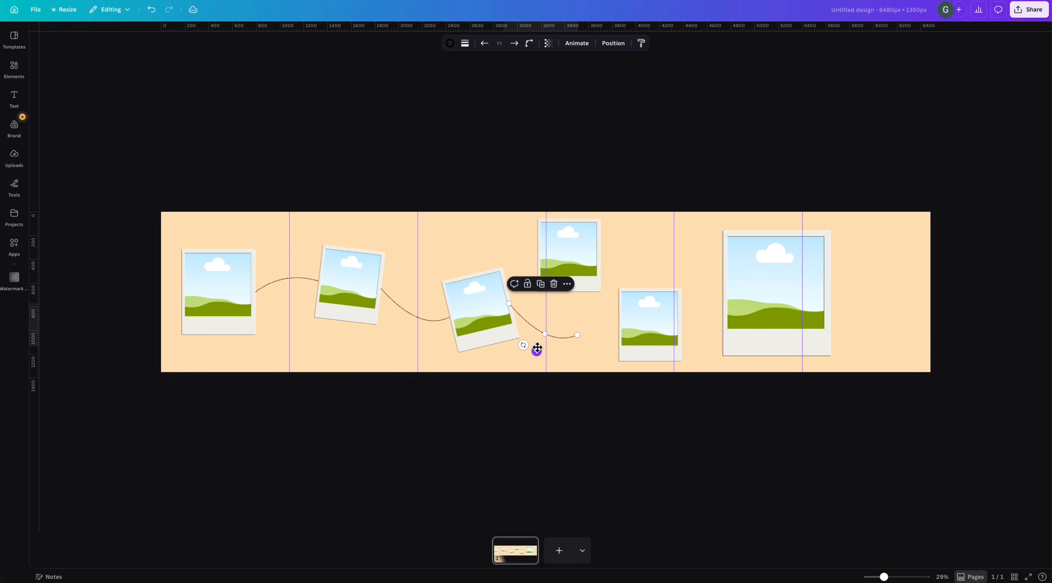
left_click_drag(510, 305, 510, 303)
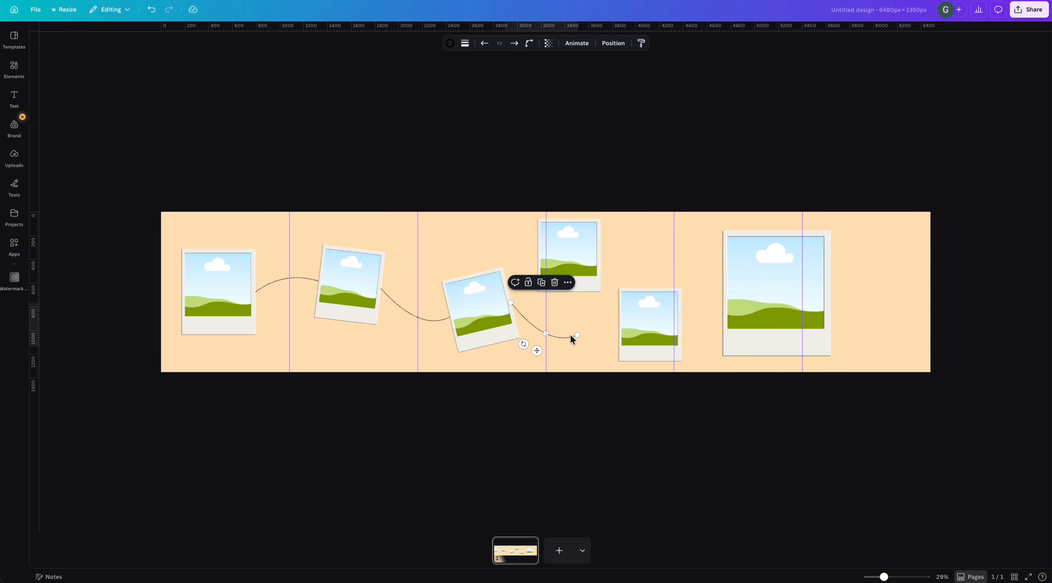
left_click_drag(575, 336, 520, 276)
left_click(513, 146)
left_click(521, 275)
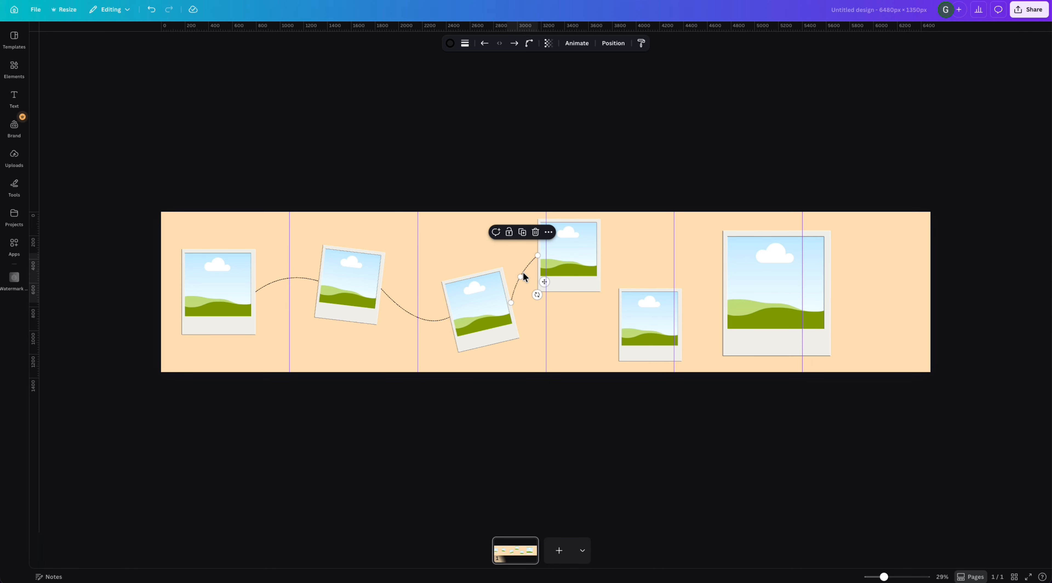
- Duplicate the curved line and connect the right side of the fourth polaroid to the top of the fifth, bowing the curve slightly outward
left_click_drag(545, 282, 600, 255)
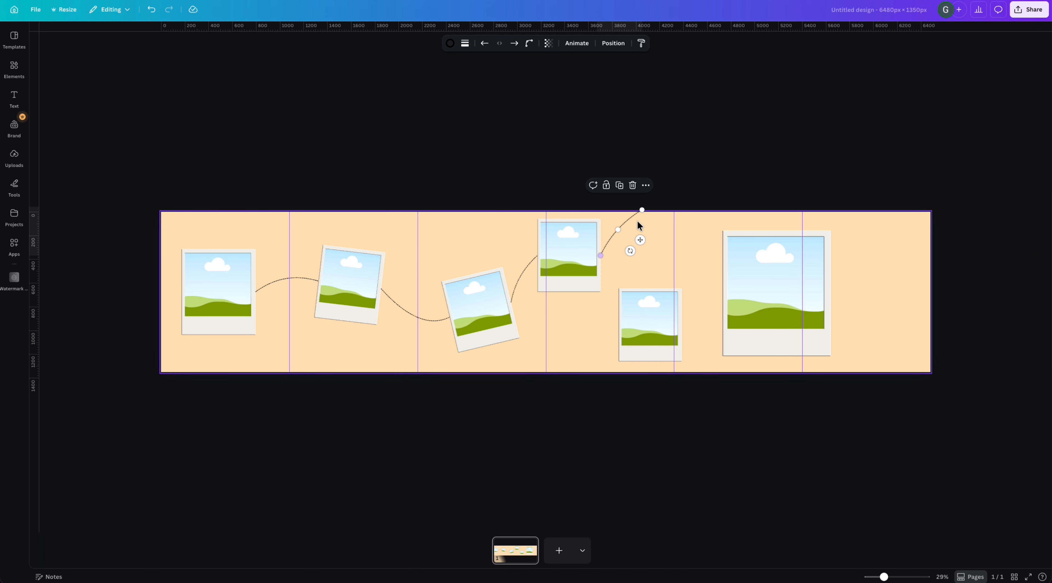
left_click_drag(641, 211, 648, 289)
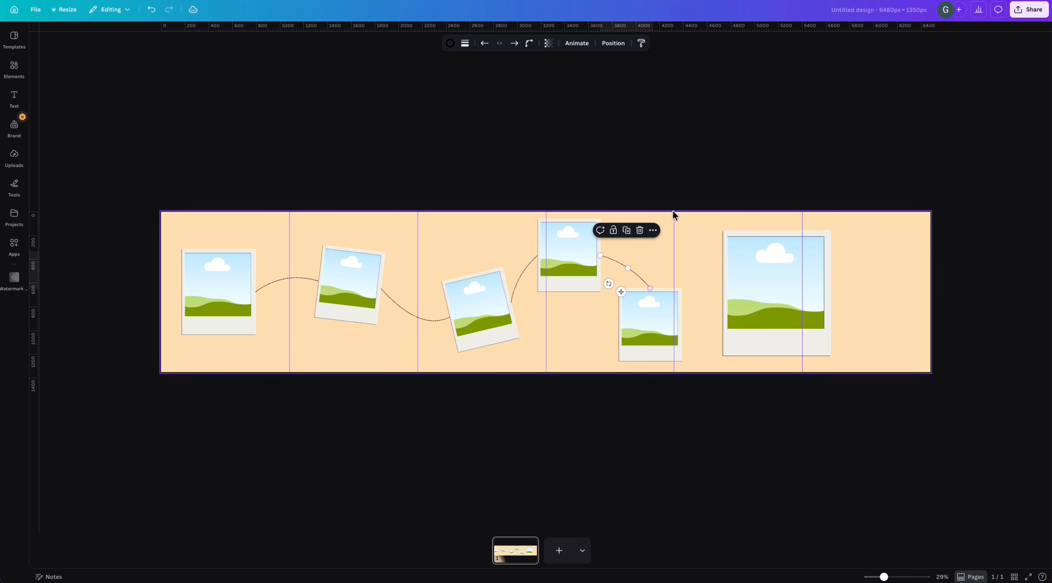
left_click(664, 240)
left_click(630, 278)
left_click_drag(628, 266, 633, 263)
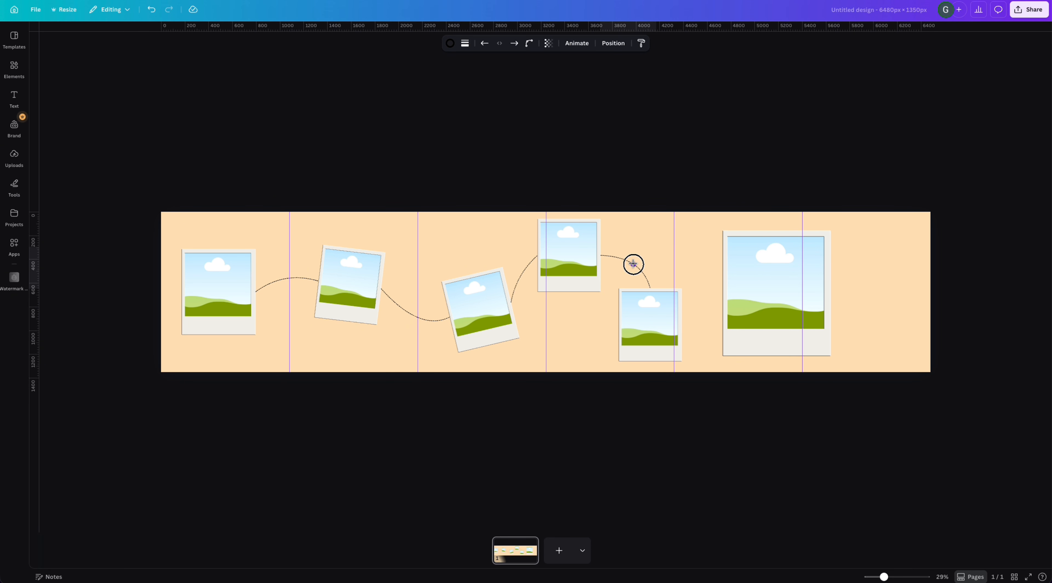
left_click(690, 165)
- Duplicate the latest curved line and connect the fifth polaroid's right side to the large sixth one, bending the copy downward
left_click(643, 274)
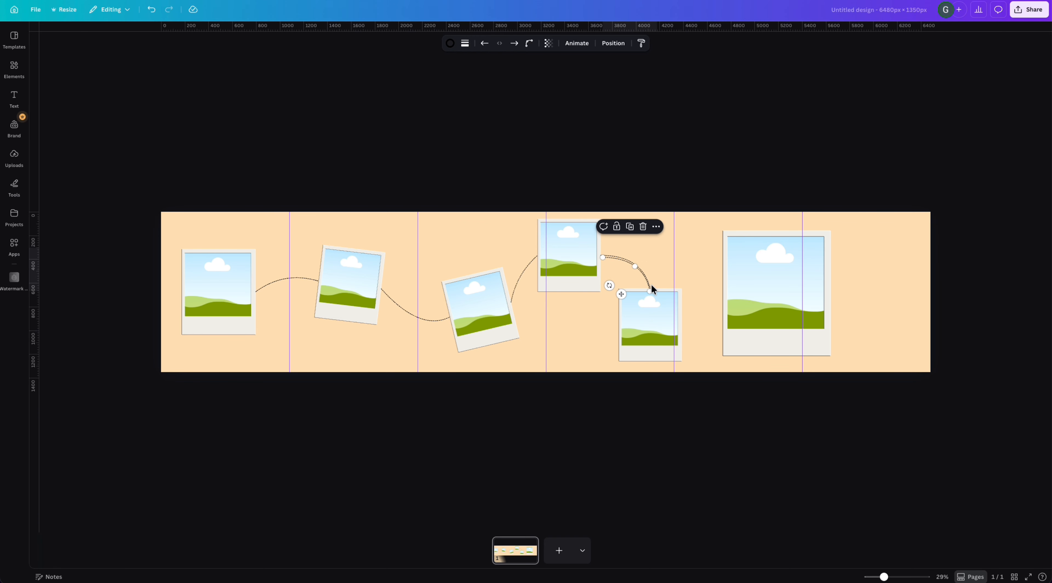
left_click_drag(620, 291, 697, 359)
left_click_drag(680, 322, 680, 329)
left_click_drag(727, 358, 707, 311)
left_click(434, 188)
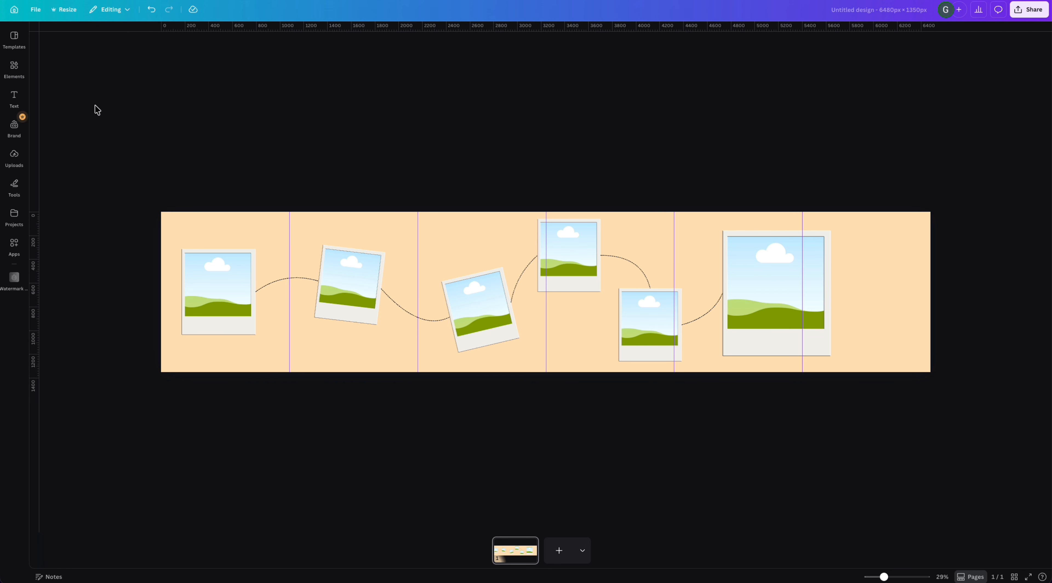
- Add "Your paragraph text" boxes above and below the polaroids along the page, plus one rotated vertically on the last slide
mouse_move(16, 107)
left_click(126, 69)
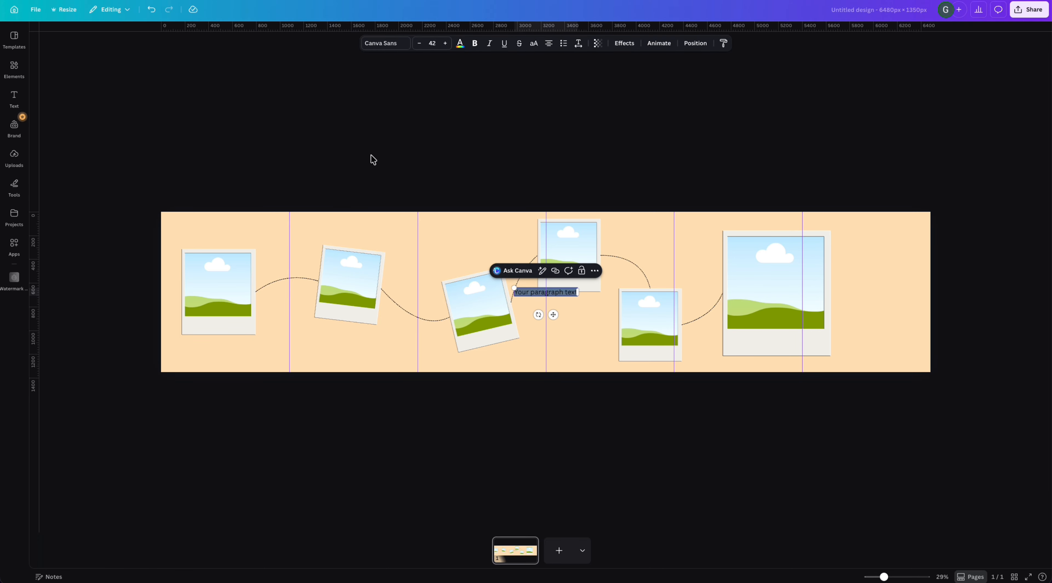
left_click(544, 297)
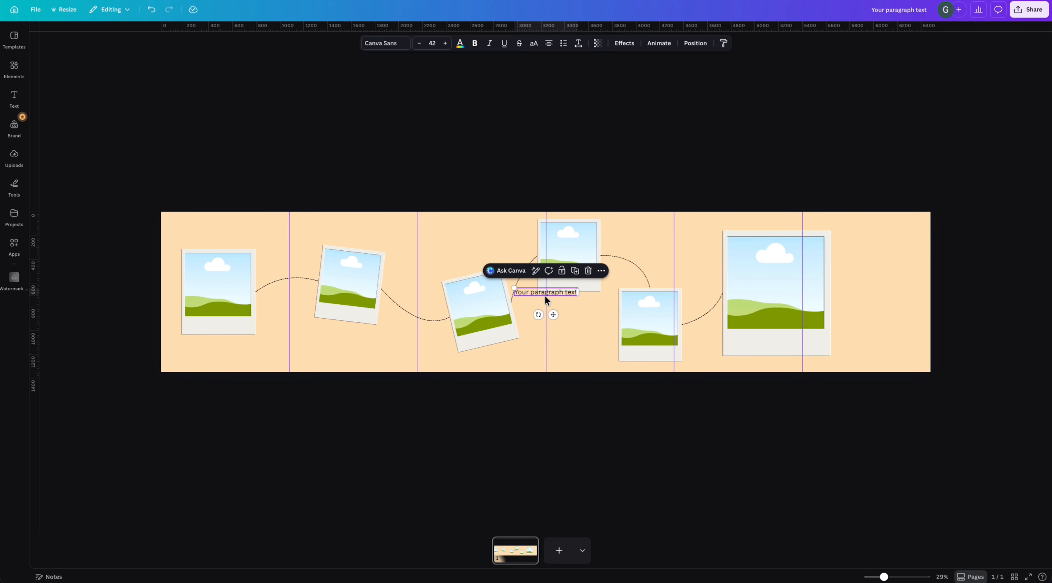
left_click_drag(553, 314, 294, 336)
left_click(360, 345)
left_click_drag(395, 371, 912, 279)
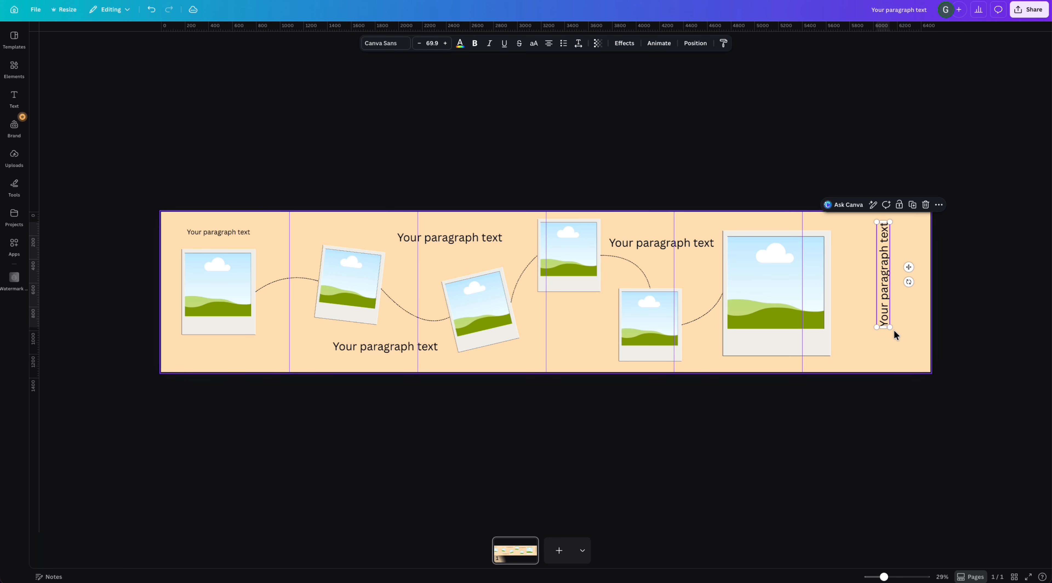
- Enlarge the vertical text on the last slide to size 89.1 and move it closer to the page's right edge
left_click_drag(888, 325, 913, 340)
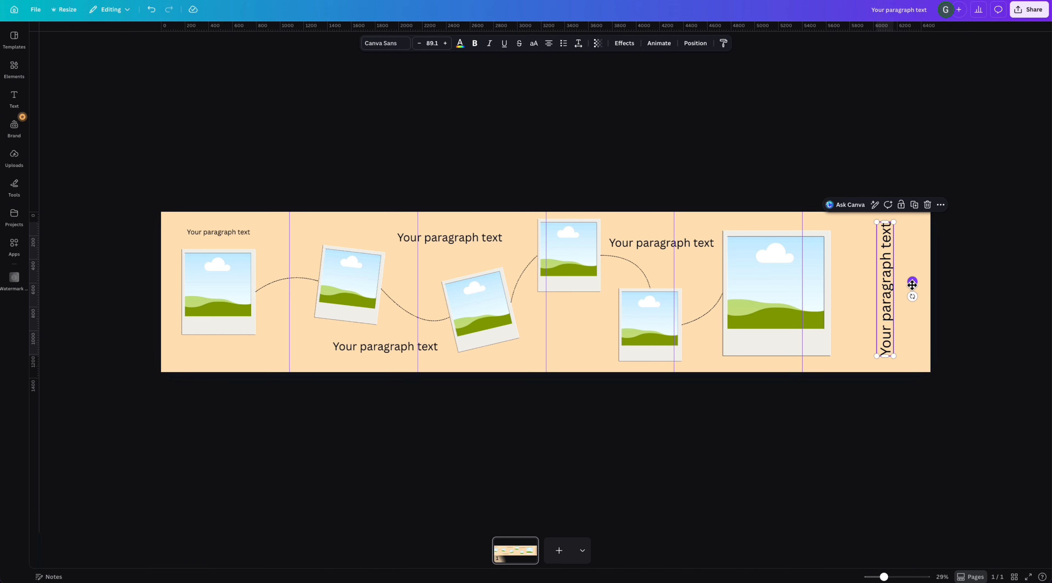
left_click_drag(913, 282, 927, 290)
left_click(992, 263)
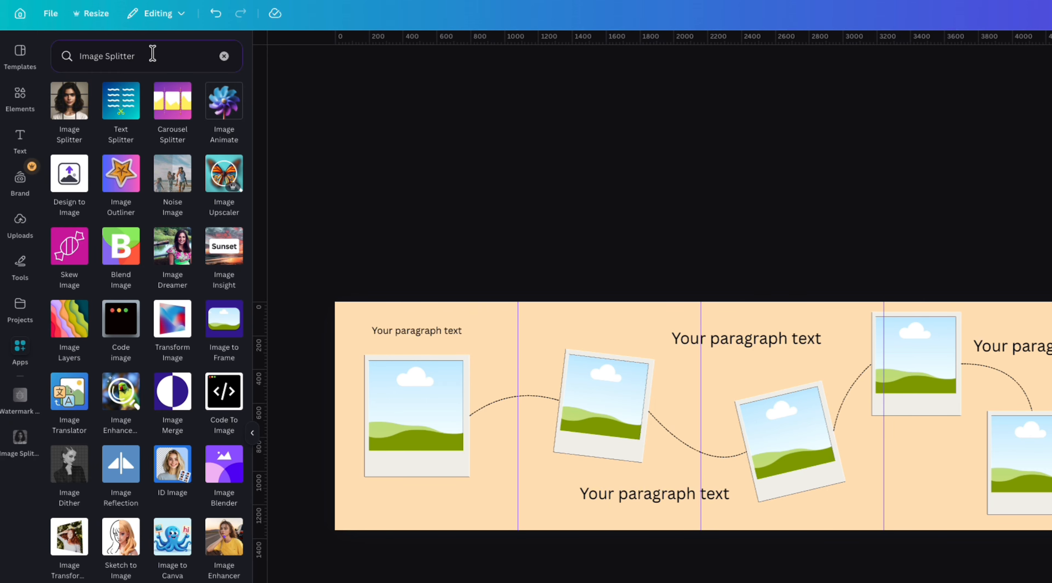
- Export the design into the Image Splitter app as a PNG at size 3.125
left_click(74, 118)
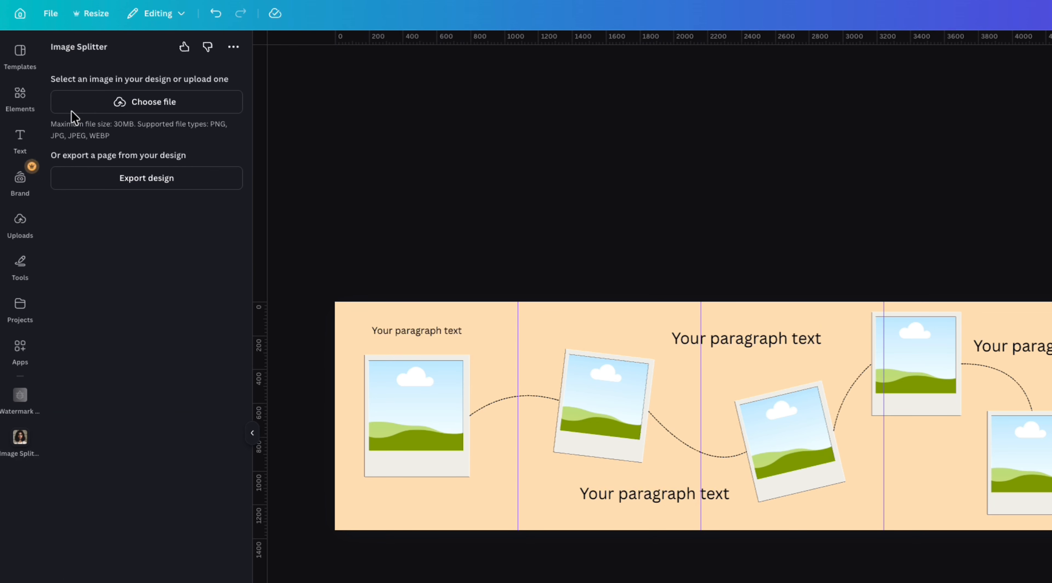
left_click(137, 183)
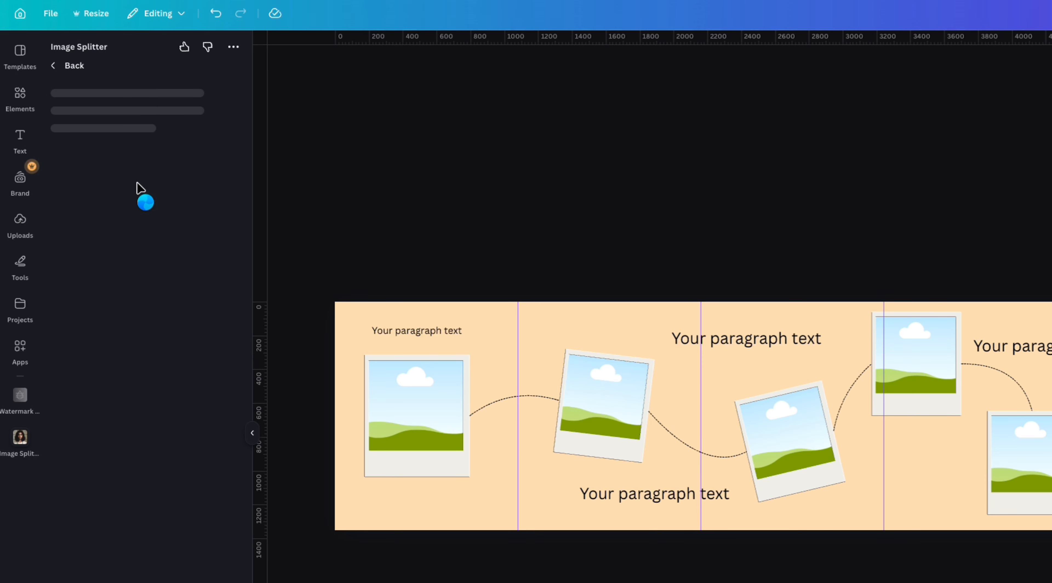
left_click(91, 121)
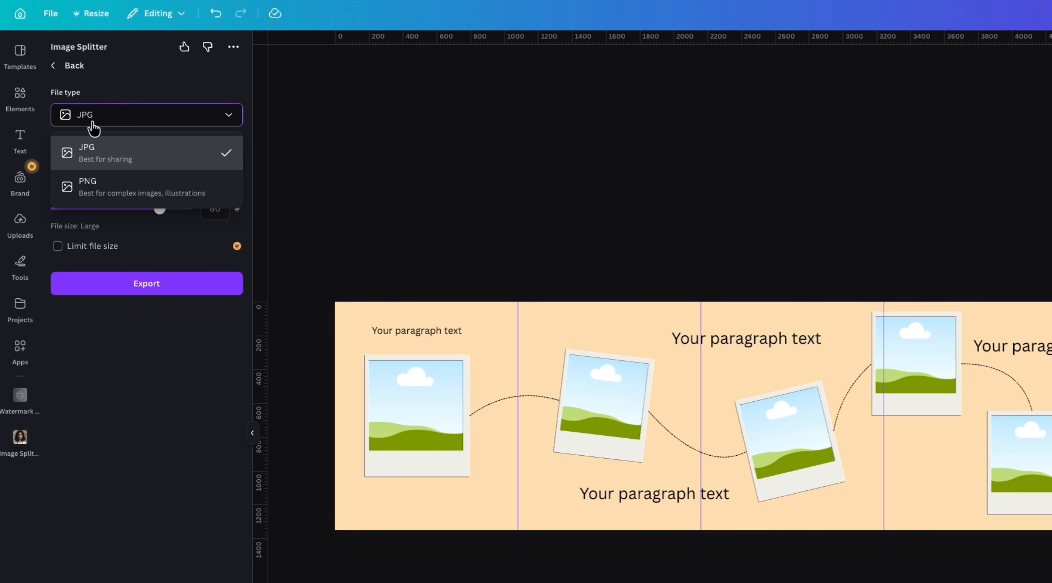
left_click(97, 201)
left_click_drag(81, 155, 199, 167)
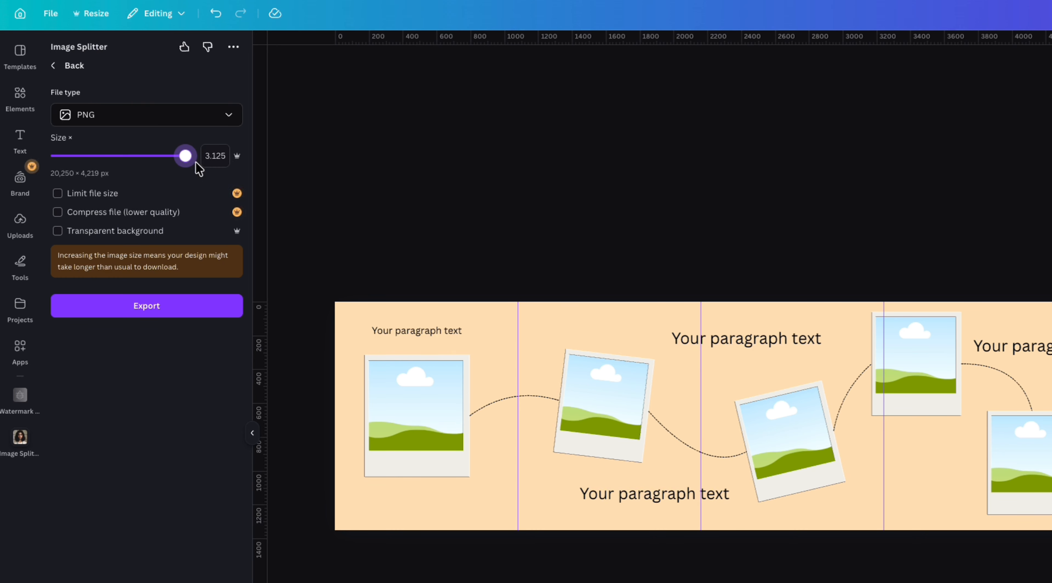
left_click(160, 308)
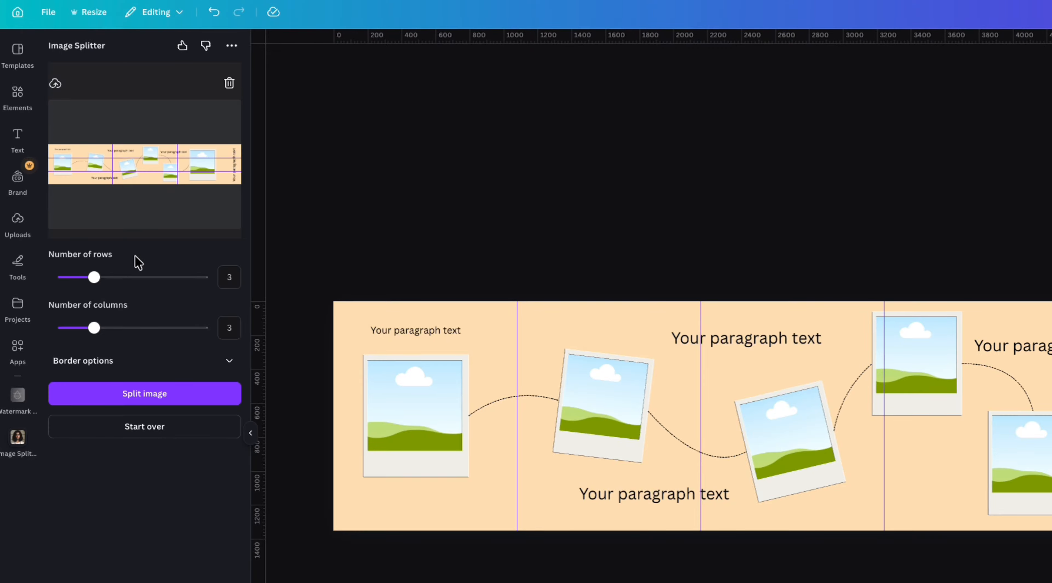
- Split the exported image into 1 row and 6 columns
left_click_drag(94, 278, 55, 282)
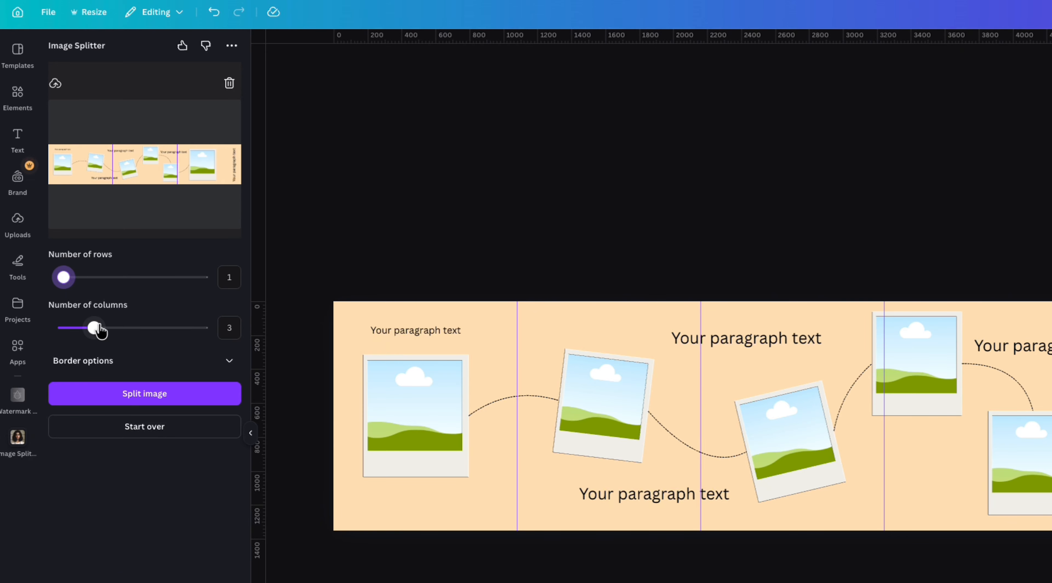
left_click_drag(98, 327, 140, 327)
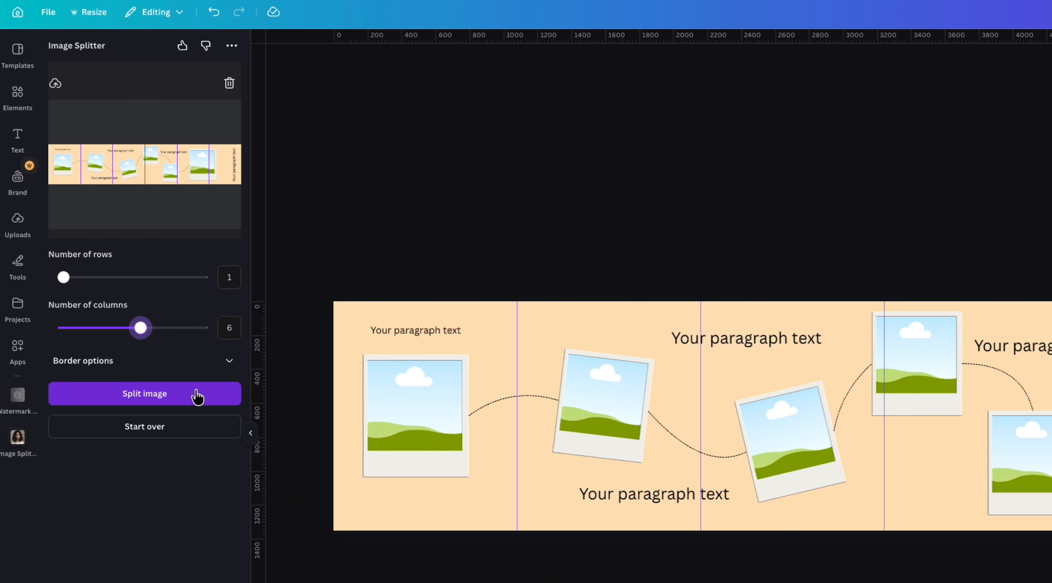
left_click(162, 397)
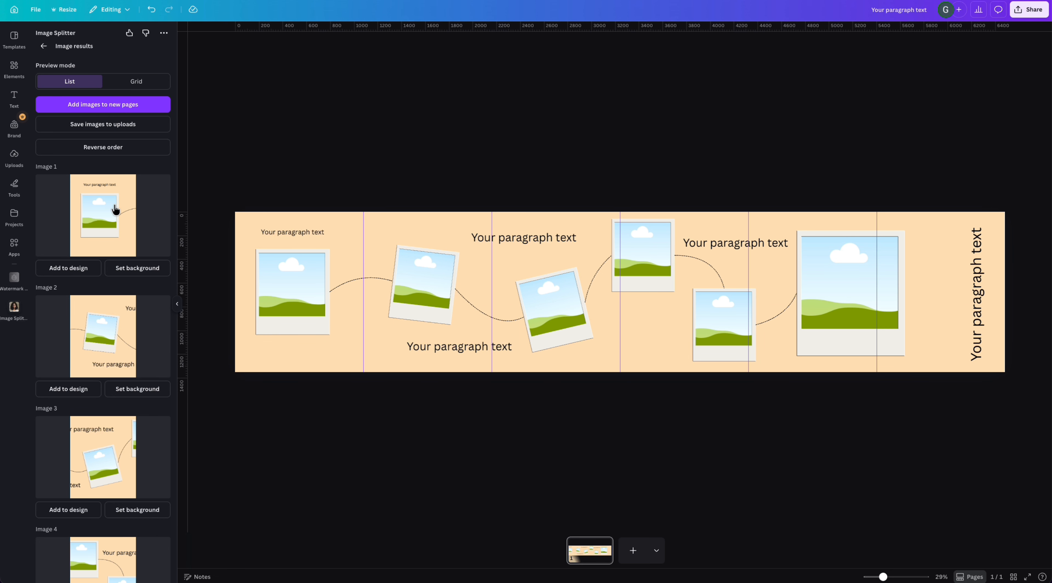
- Add a new social media page in the Instagram Post (4:5) format to the design
scroll(112, 288, "down", 3)
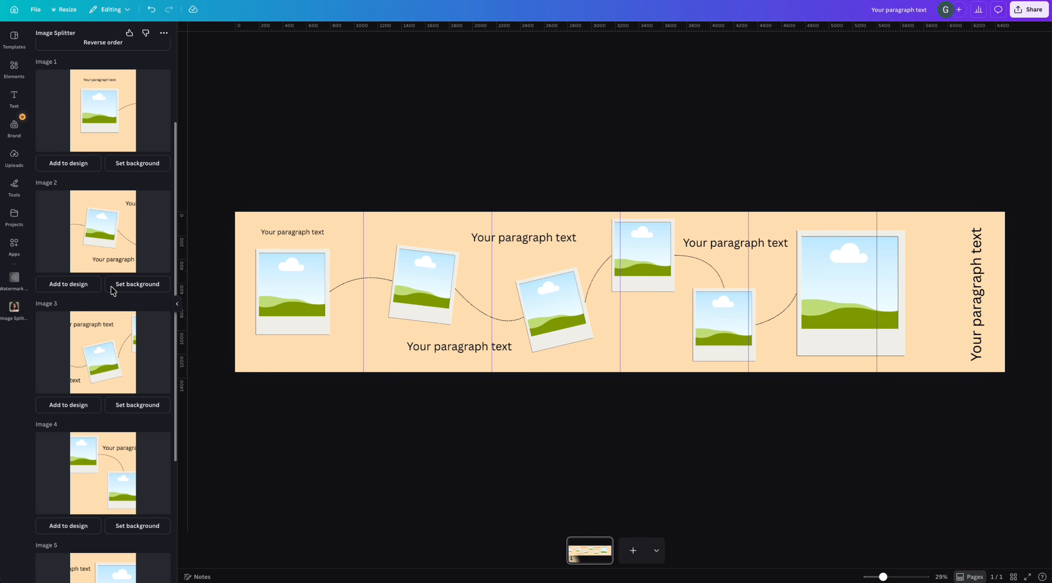
scroll(126, 247, "up", 3)
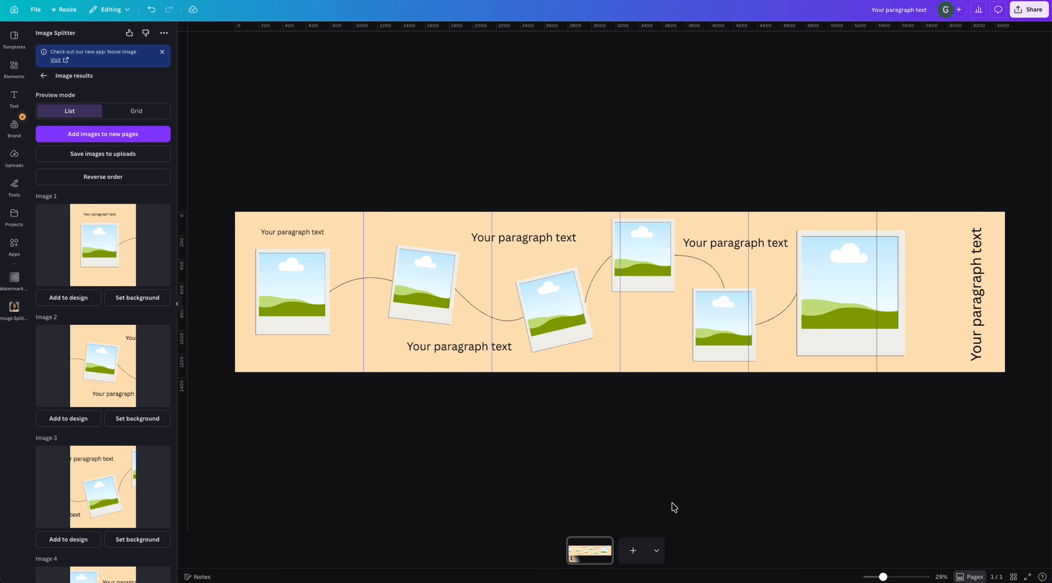
left_click(658, 553)
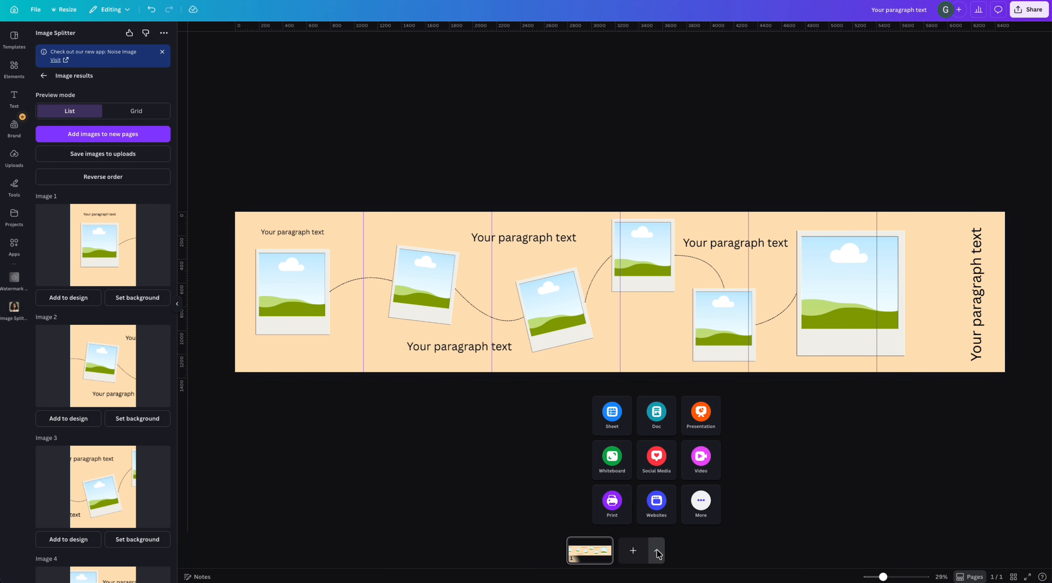
left_click(656, 457)
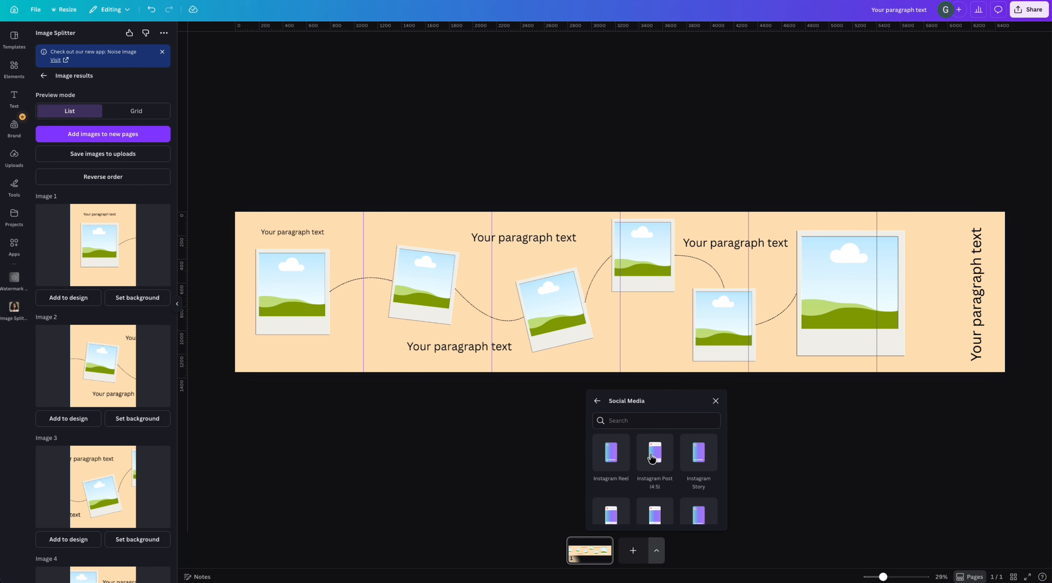
left_click(652, 457)
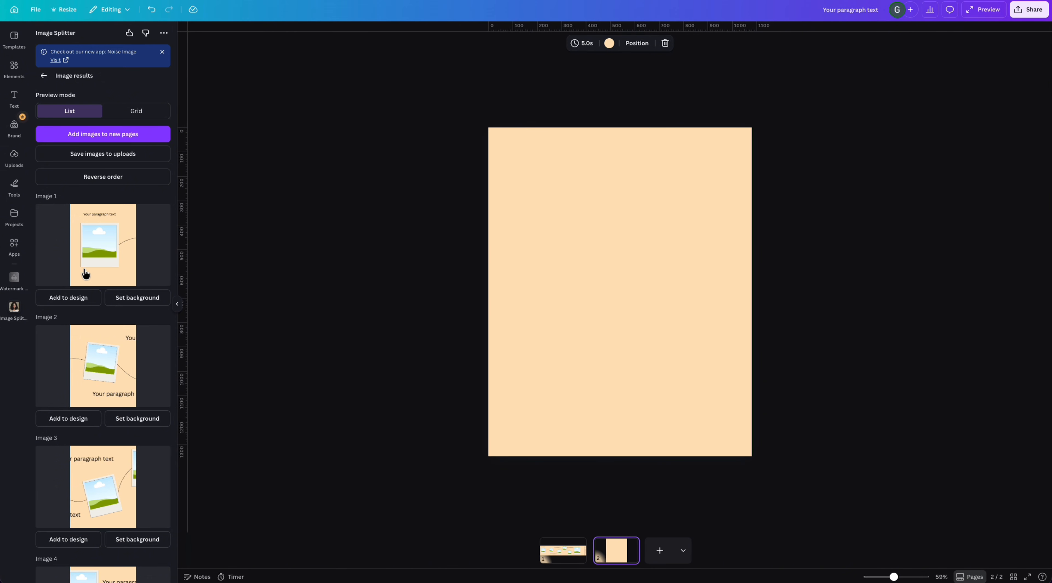
- Insert the first split image on the new page and scale it to fill the whole page
left_click(73, 302)
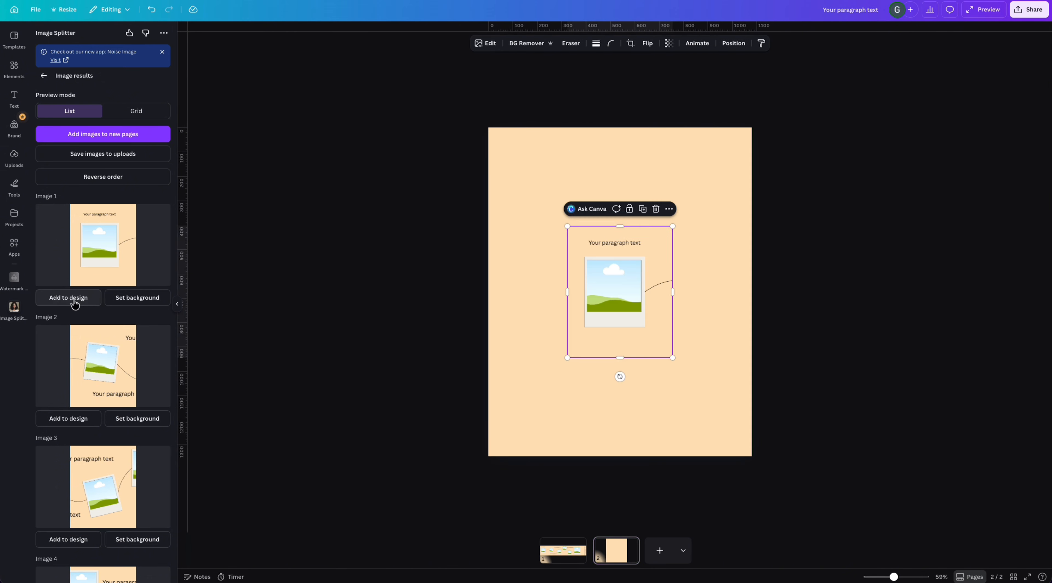
left_click_drag(567, 357, 489, 456)
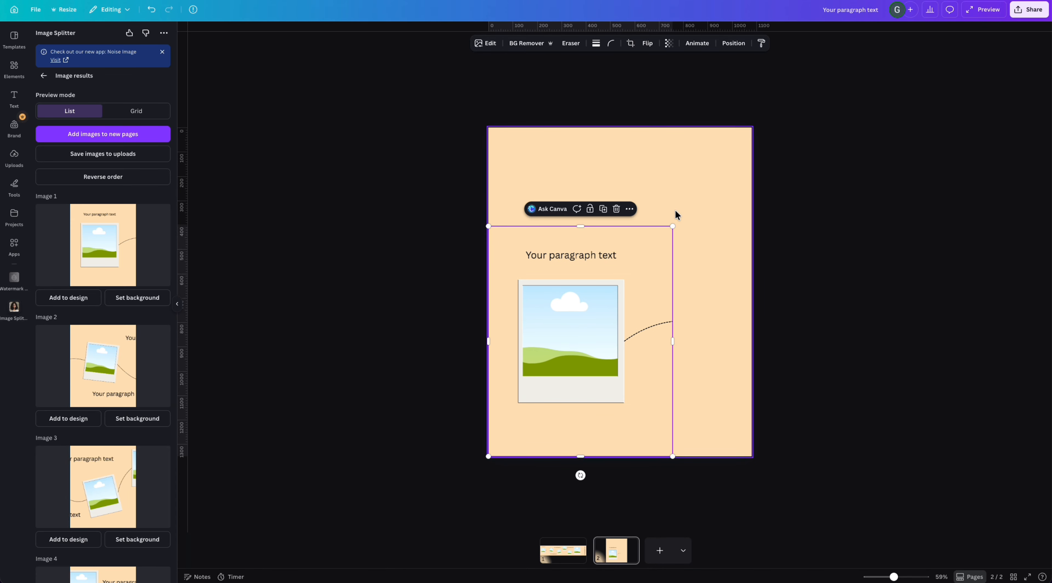
left_click_drag(673, 224, 767, 138)
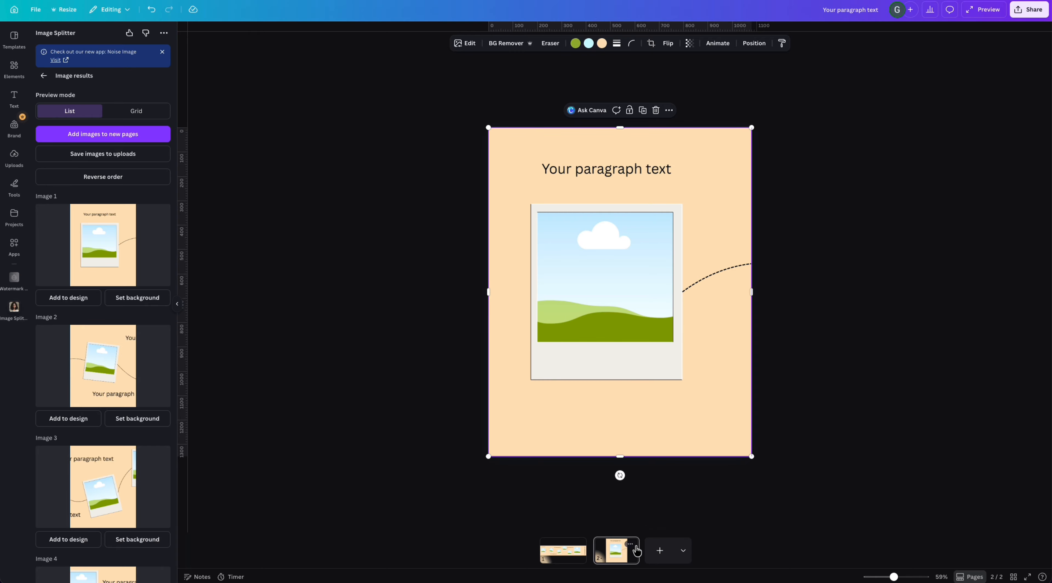
- Duplicate the first slide's page and delete the image from the copy to leave a blank page
left_click(631, 544)
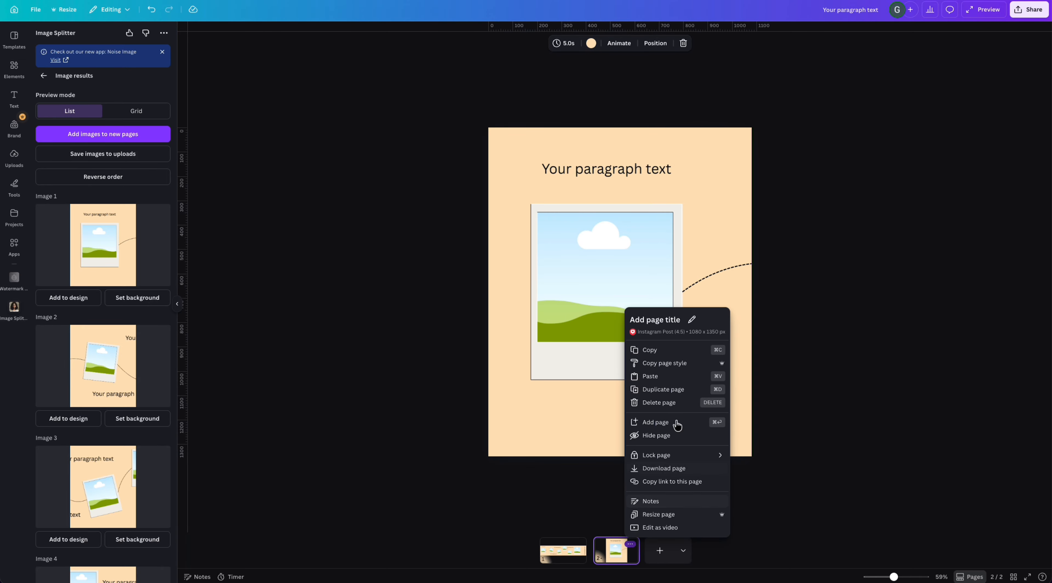
left_click(678, 389)
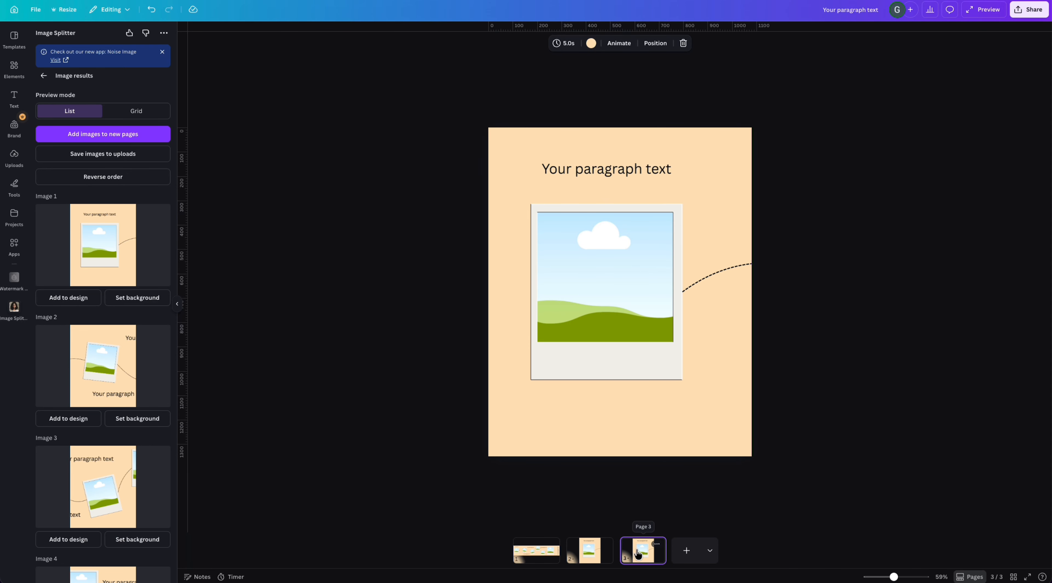
left_click(634, 326)
key("Delete")
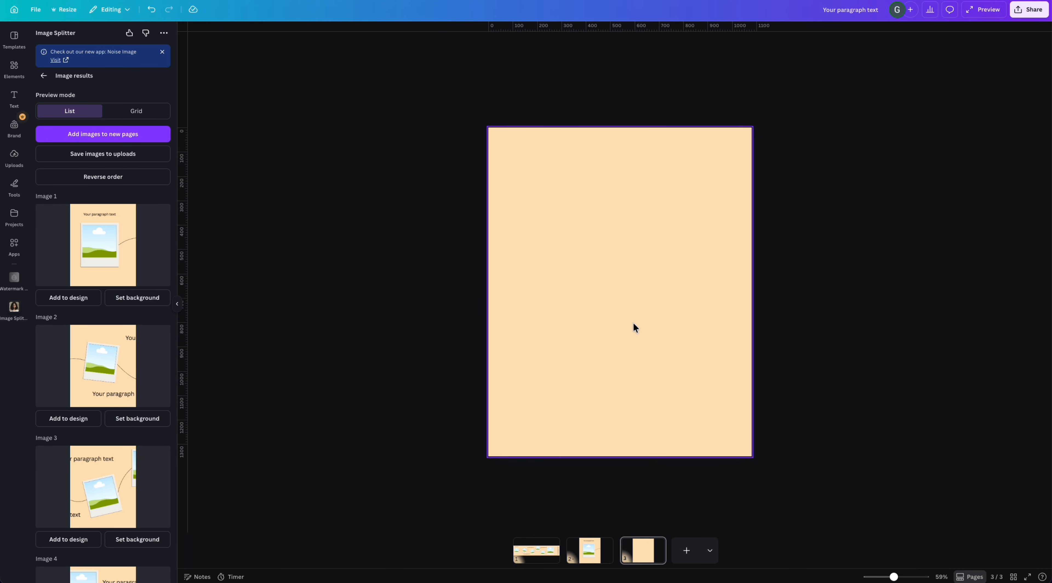
- Duplicate the blank Instagram post page four times to make pages for the remaining slides
left_click(657, 544)
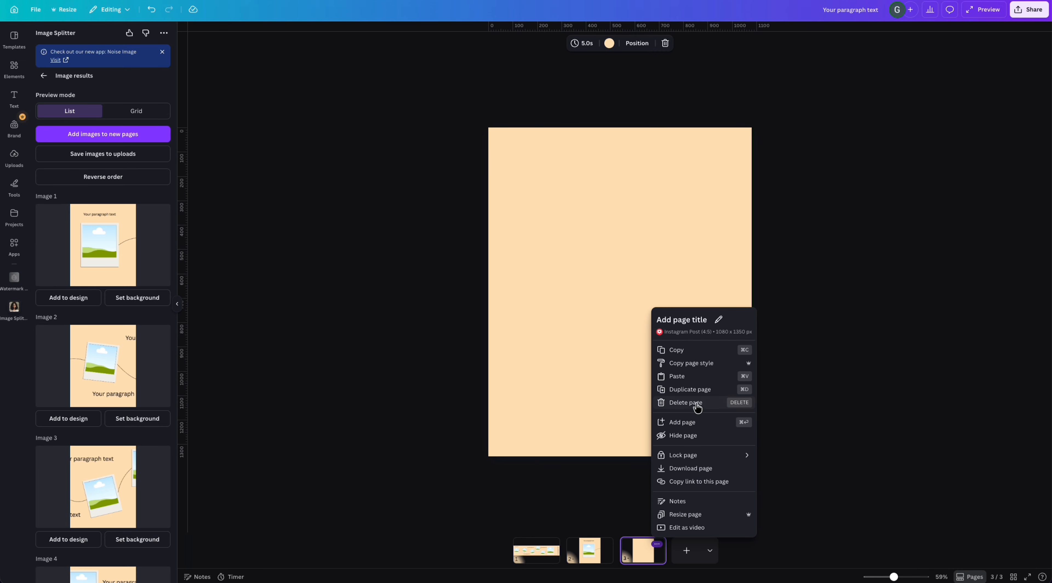
left_click(674, 389)
left_click(684, 544)
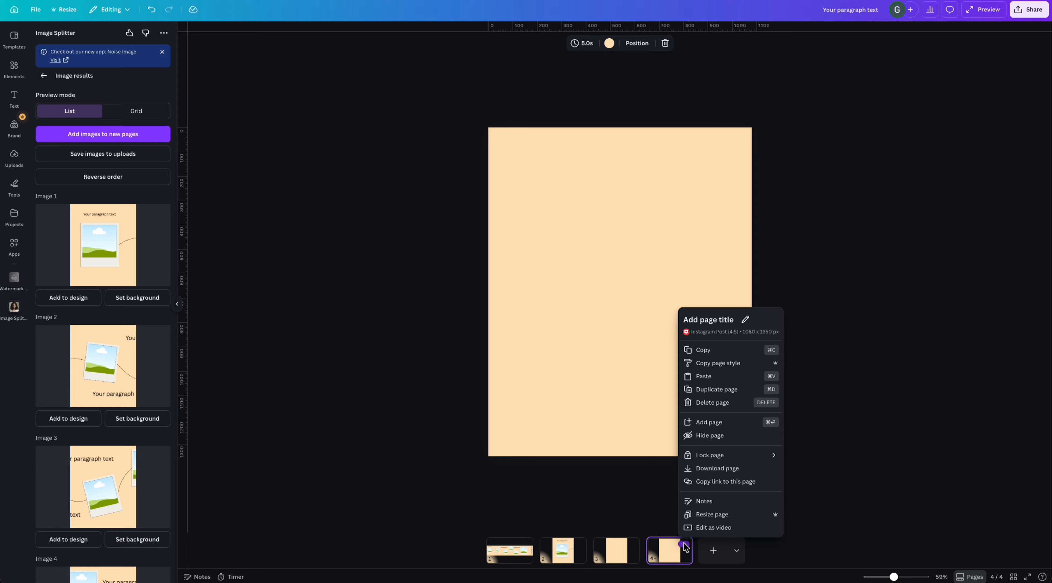
left_click(716, 389)
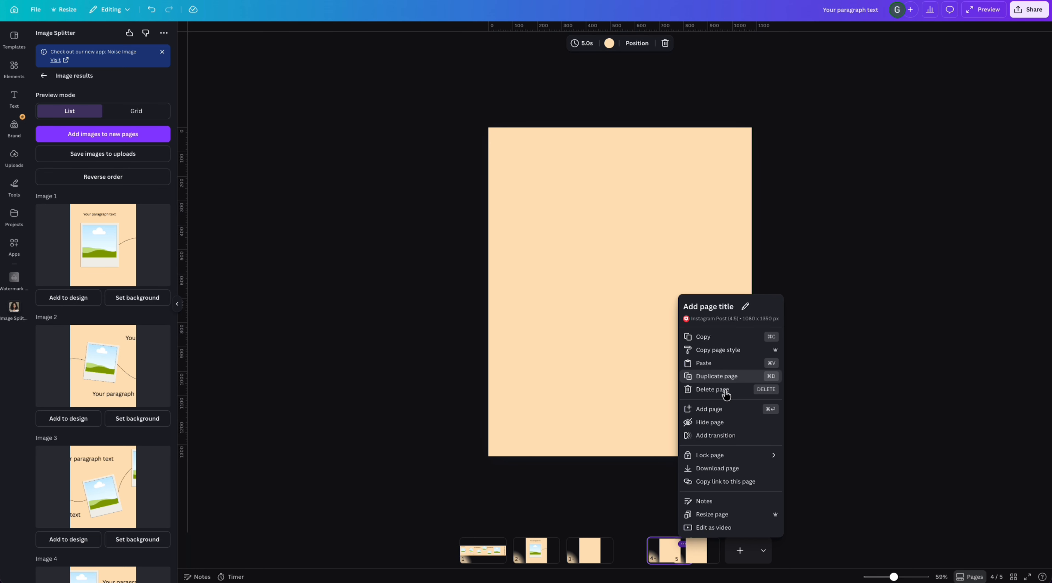
left_click(709, 544)
left_click(743, 389)
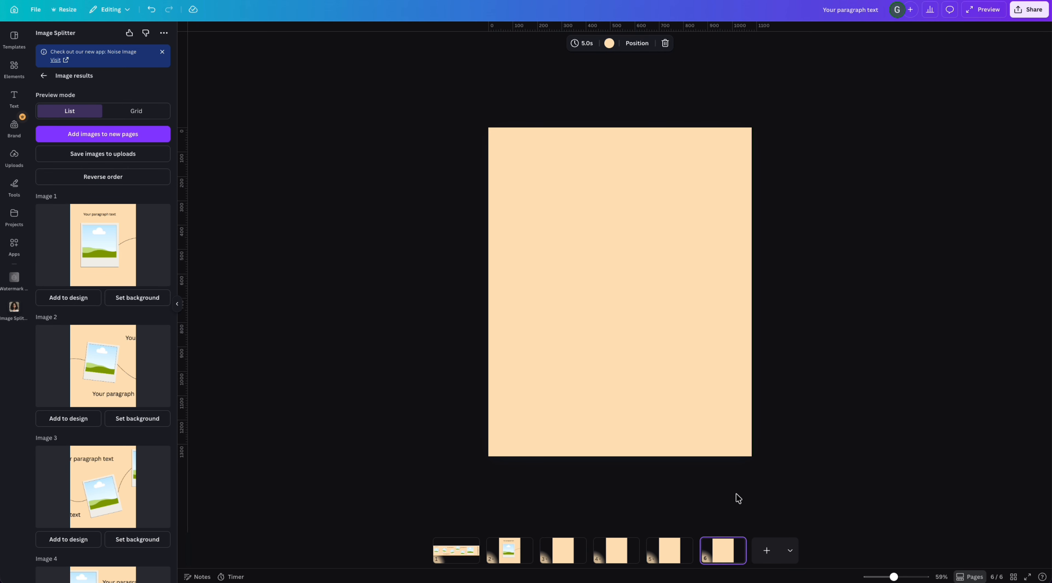
left_click(737, 545)
left_click(775, 389)
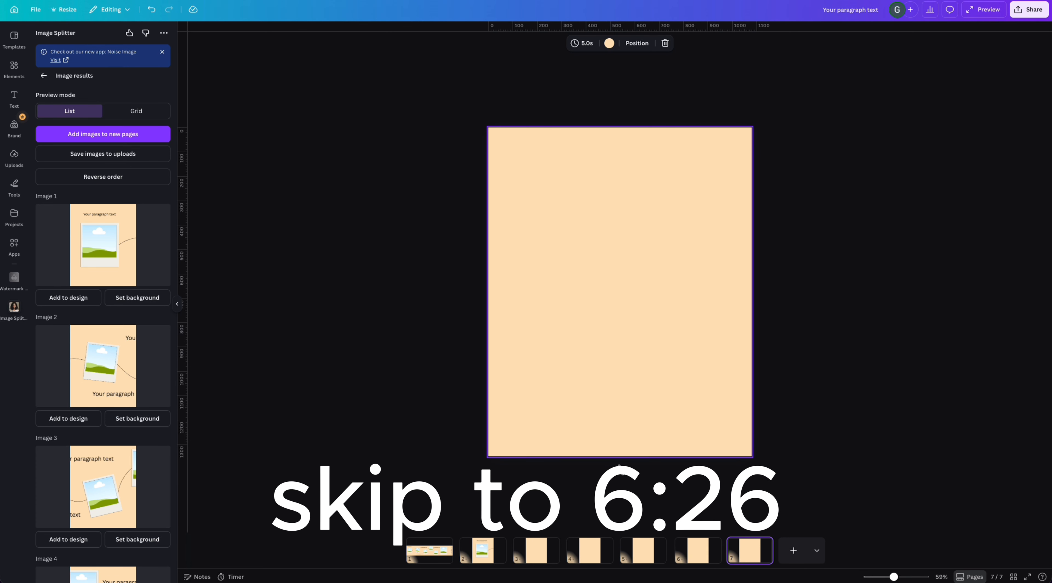
- Insert the second split image on page 3 and scale it to fill the whole page
left_click(537, 550)
scroll(128, 356, "down", 3)
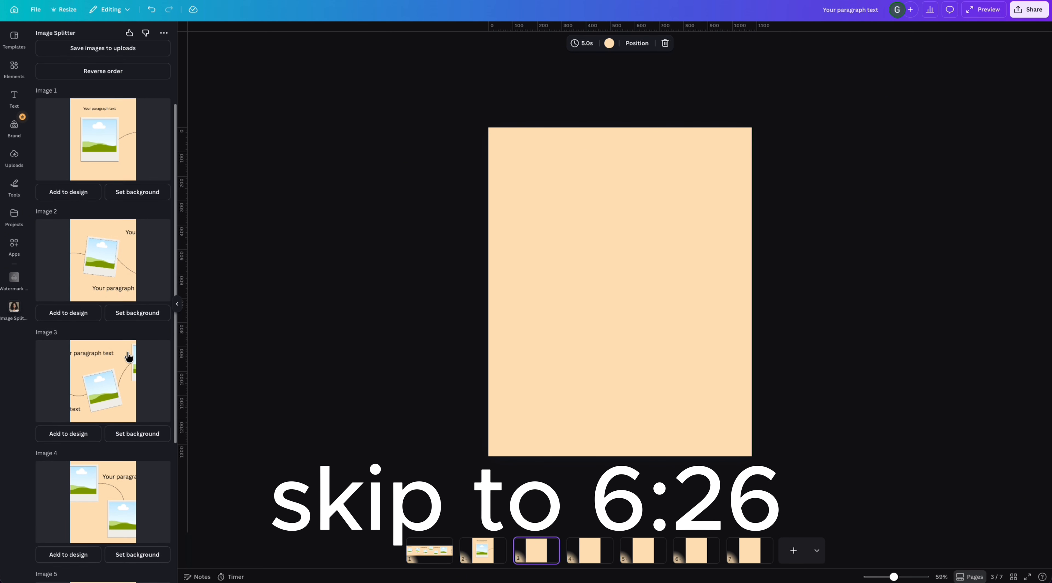
left_click(79, 313)
left_click_drag(567, 357, 488, 456)
left_click_drag(673, 226, 779, 156)
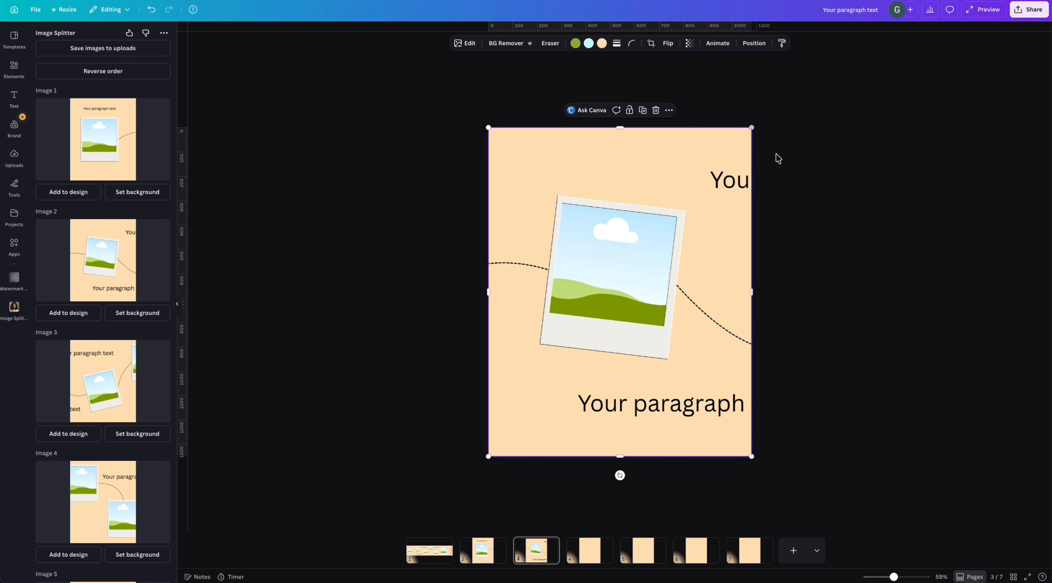
- Insert the third split image on page 4 and scale it to fill the whole page
left_click(588, 552)
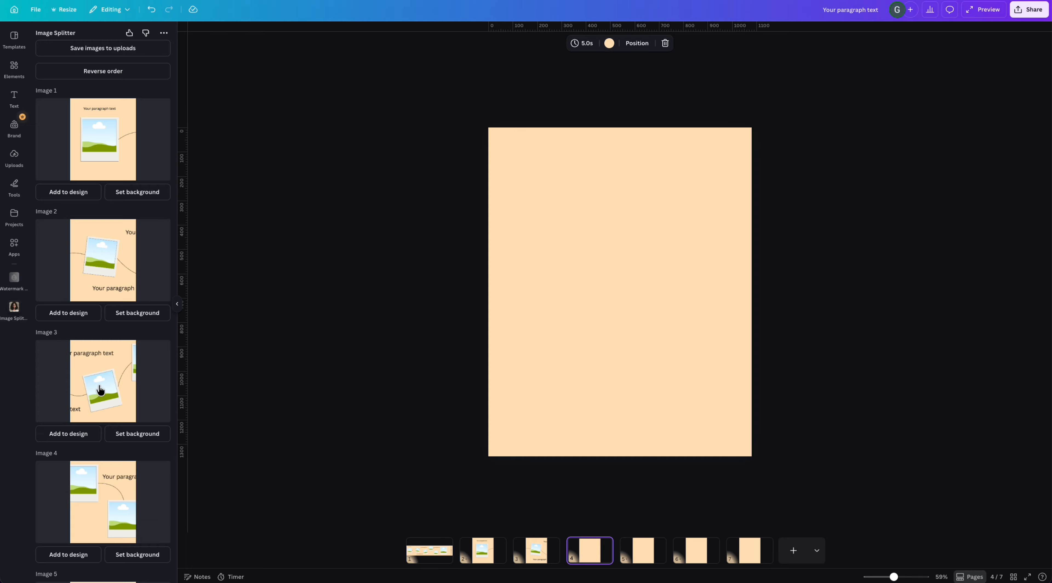
scroll(100, 389, "down", 2)
left_click(76, 356)
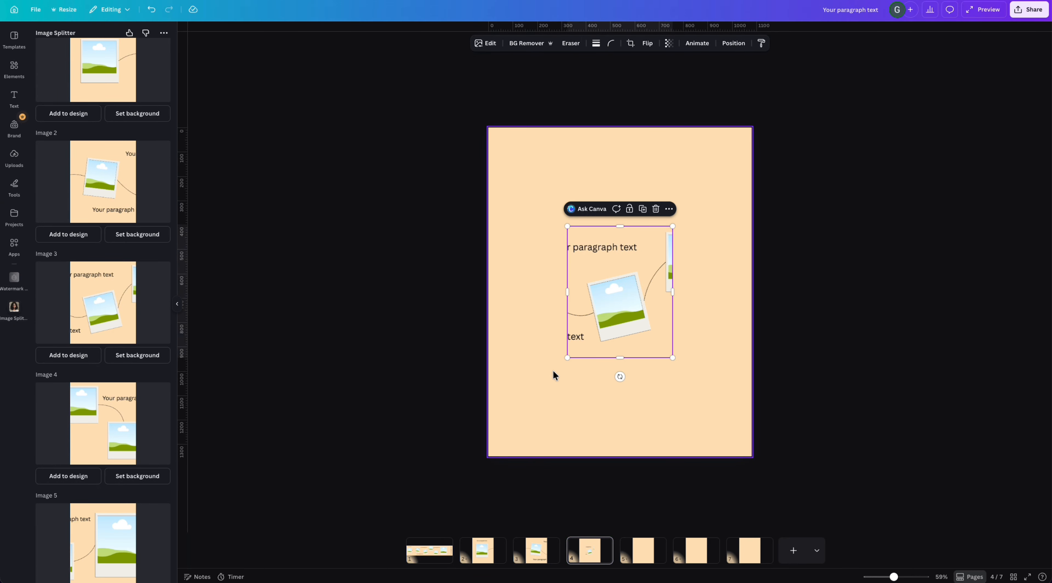
left_click_drag(567, 357, 497, 455)
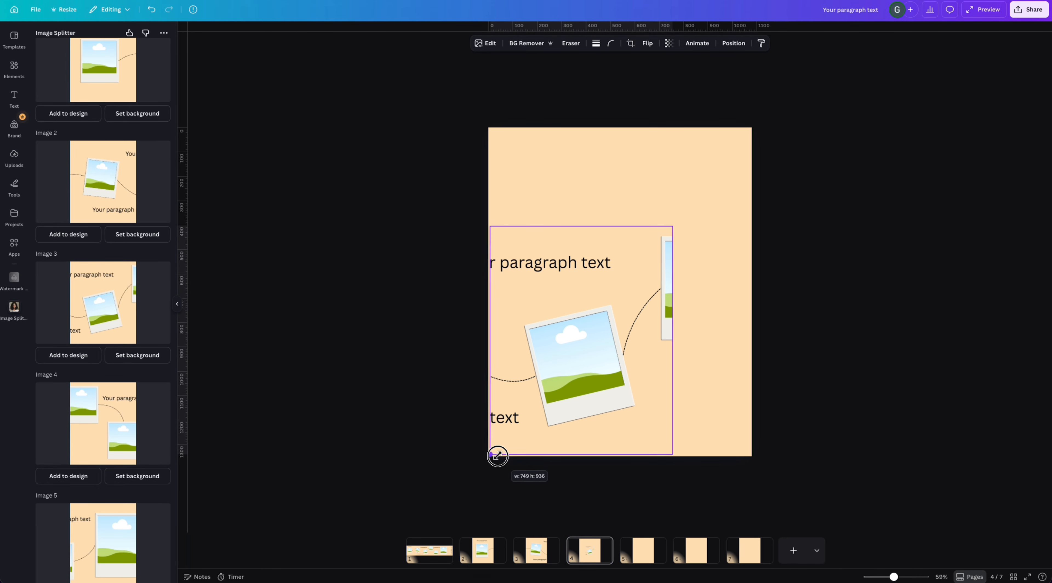
left_click_drag(672, 227, 775, 145)
- Insert the fourth split image on page 5 and scale it to fill the whole page
left_click(645, 552)
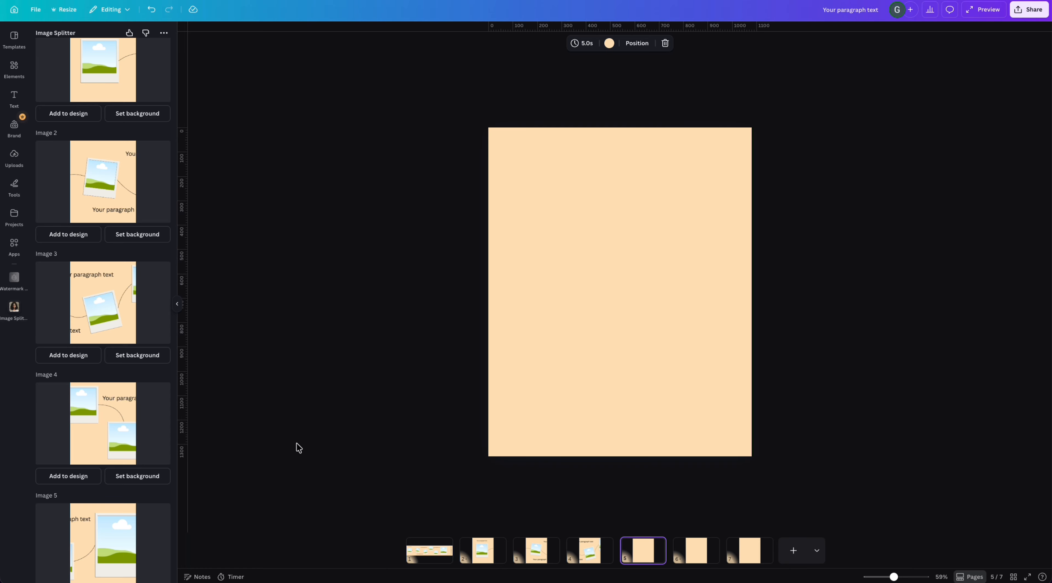
left_click(80, 476)
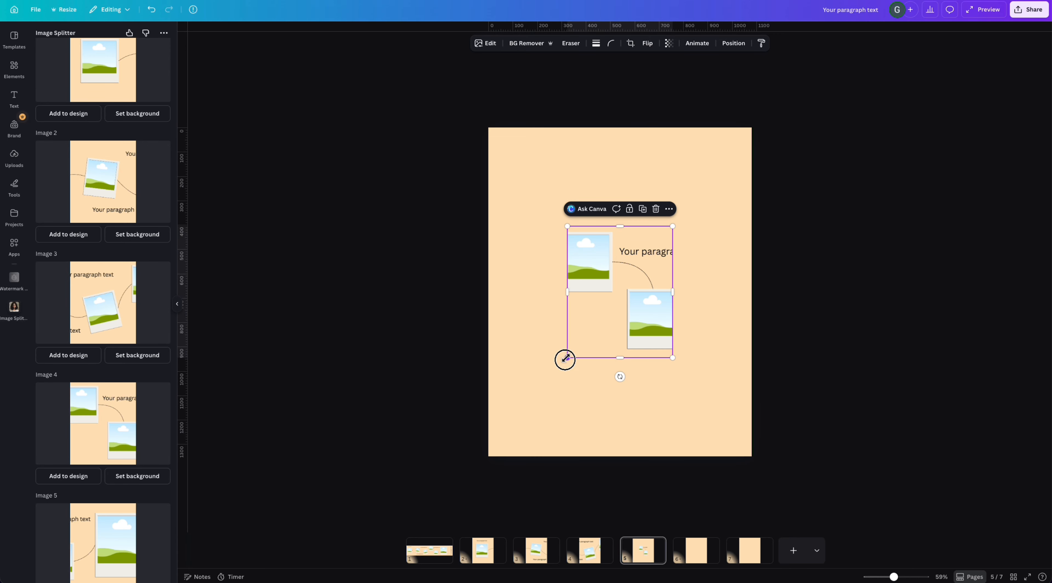
left_click_drag(565, 359, 487, 454)
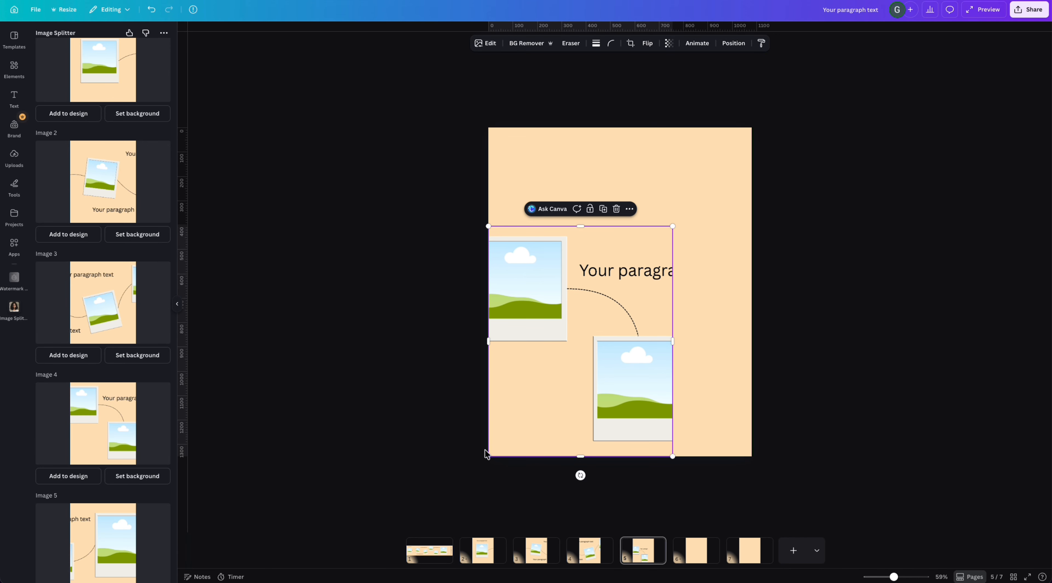
left_click_drag(672, 225, 760, 134)
- Insert the fifth split image on page 6 and scale it to fill the whole page
left_click(697, 547)
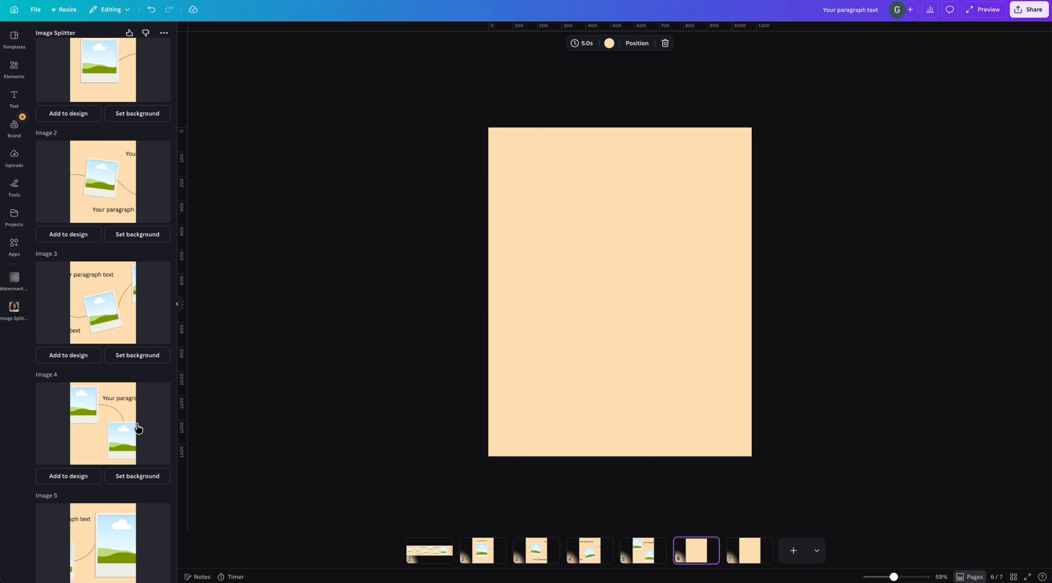
scroll(138, 428, "down", 3)
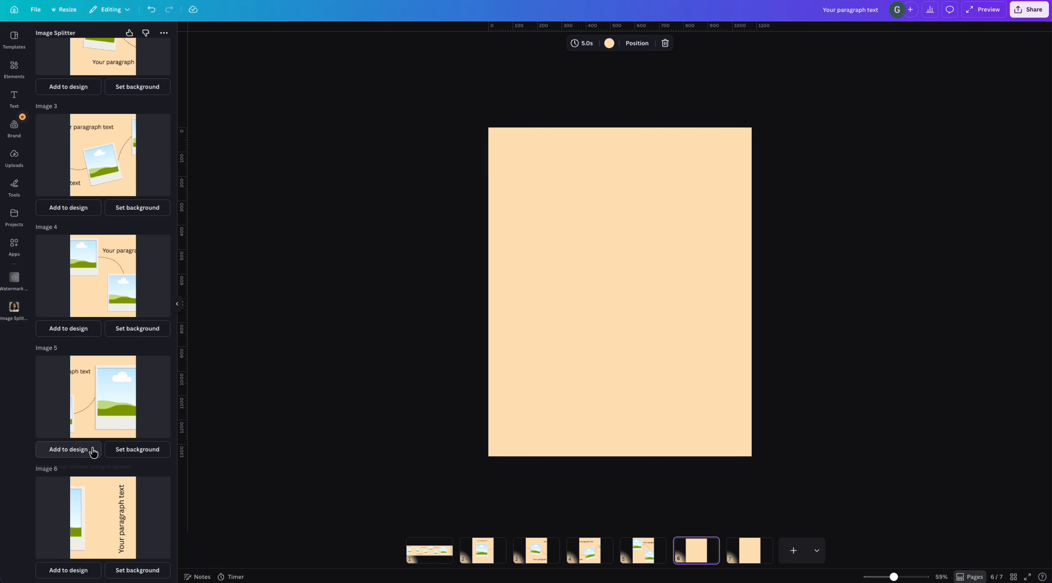
left_click(69, 449)
left_click_drag(568, 357, 489, 456)
left_click_drag(671, 225, 774, 145)
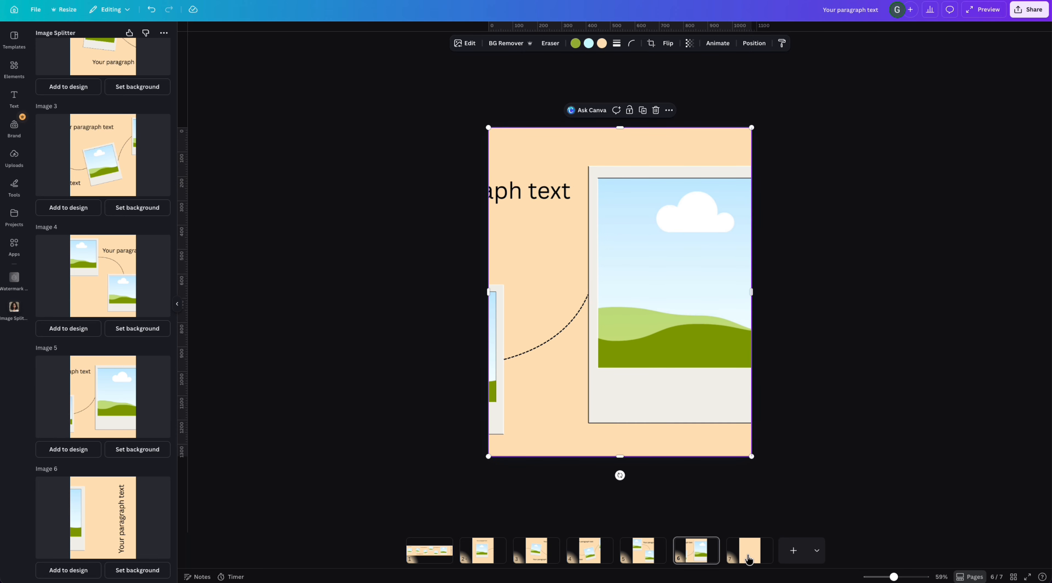
- Insert the sixth split image on page 7, scale it to fill the whole page and deselect it
left_click(748, 559)
left_click(70, 570)
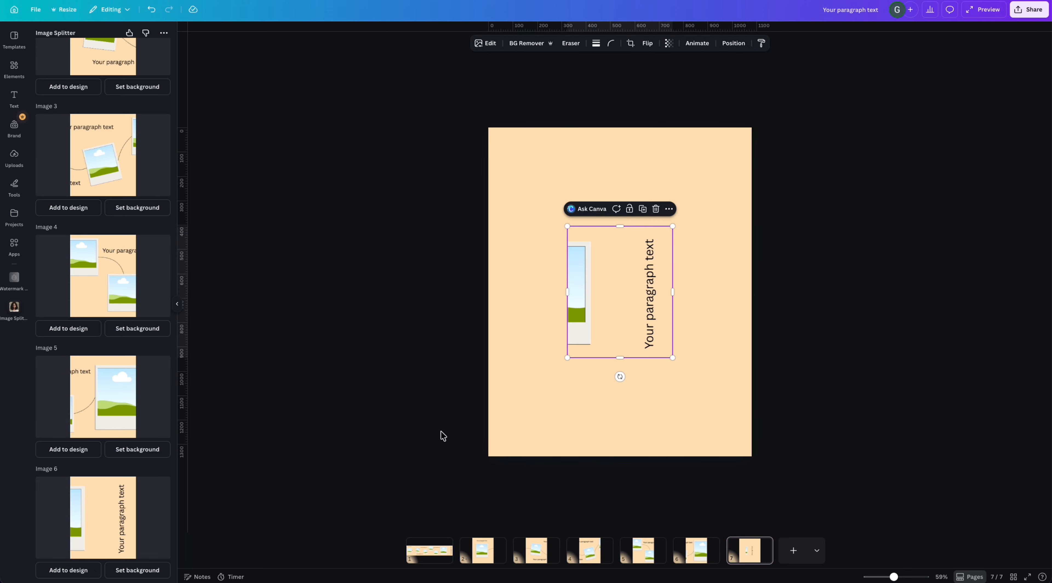
left_click_drag(566, 359, 487, 451)
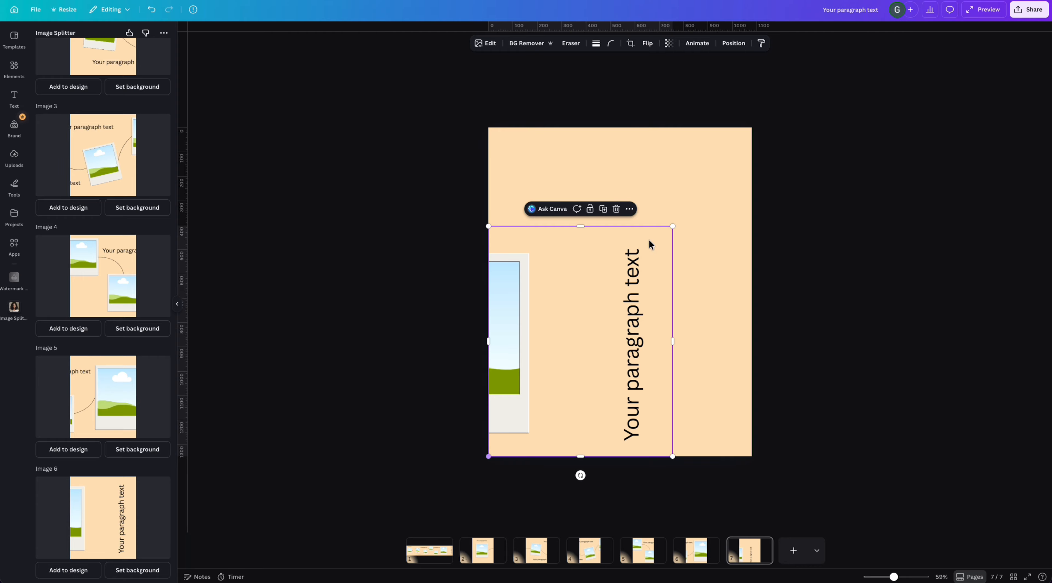
left_click_drag(673, 227, 758, 131)
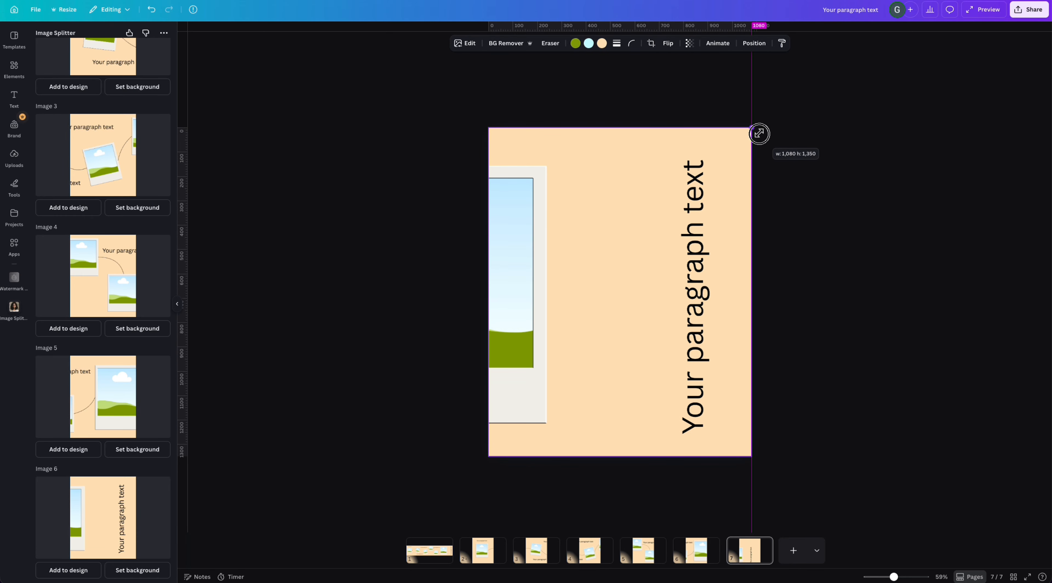
left_click(802, 163)
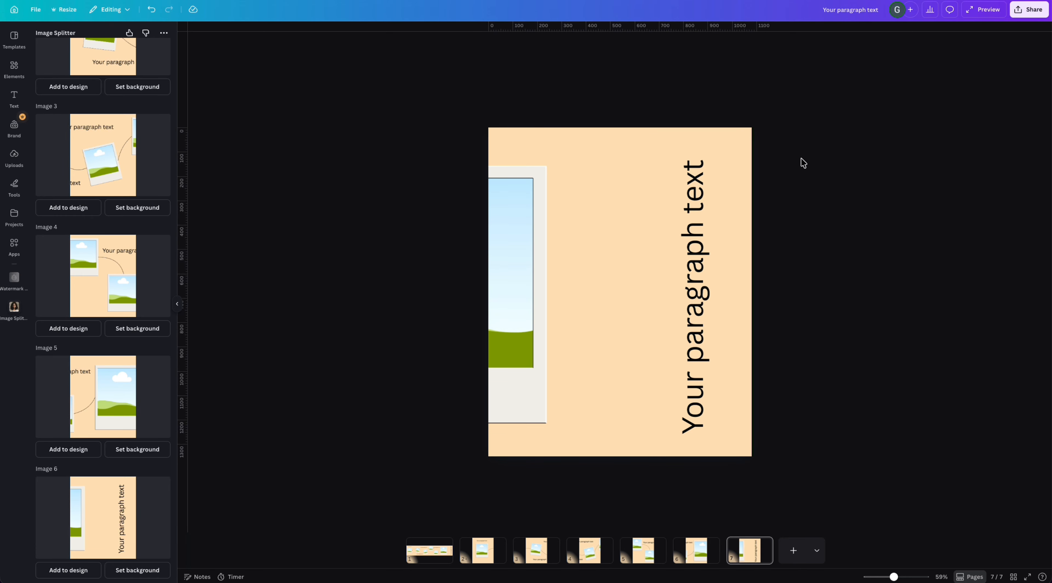
- Compare the full carousel panorama on page 1 with the first single slide on page 2
left_click(428, 549)
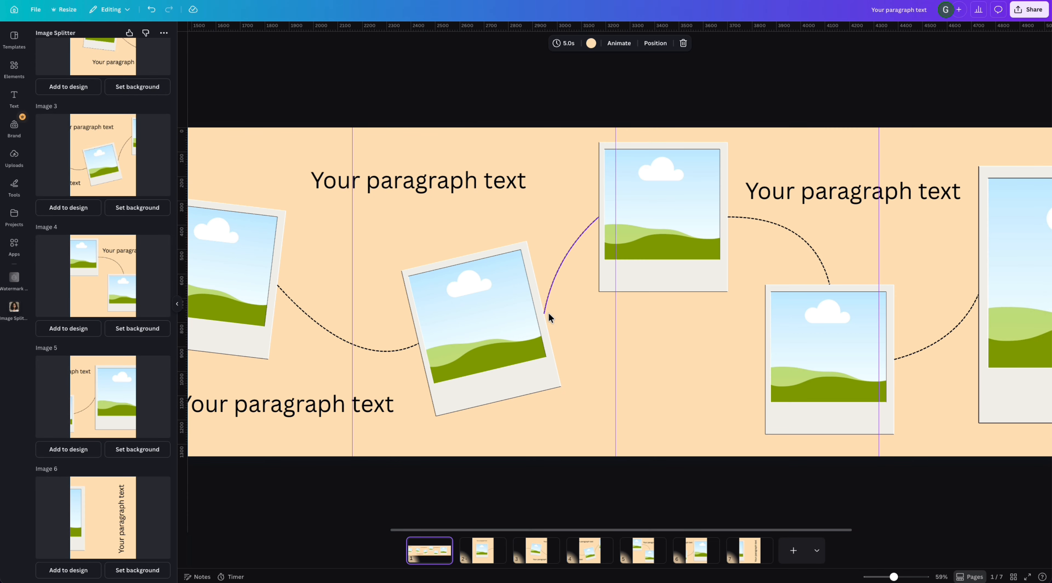
scroll(549, 317, "down", 3)
scroll(550, 321, "down", 3)
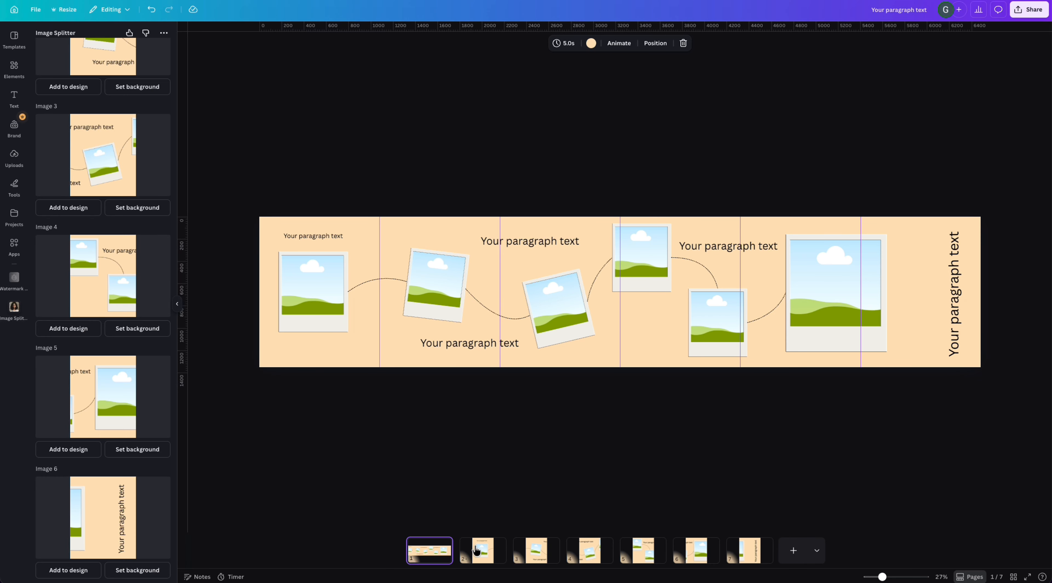
left_click(477, 553)
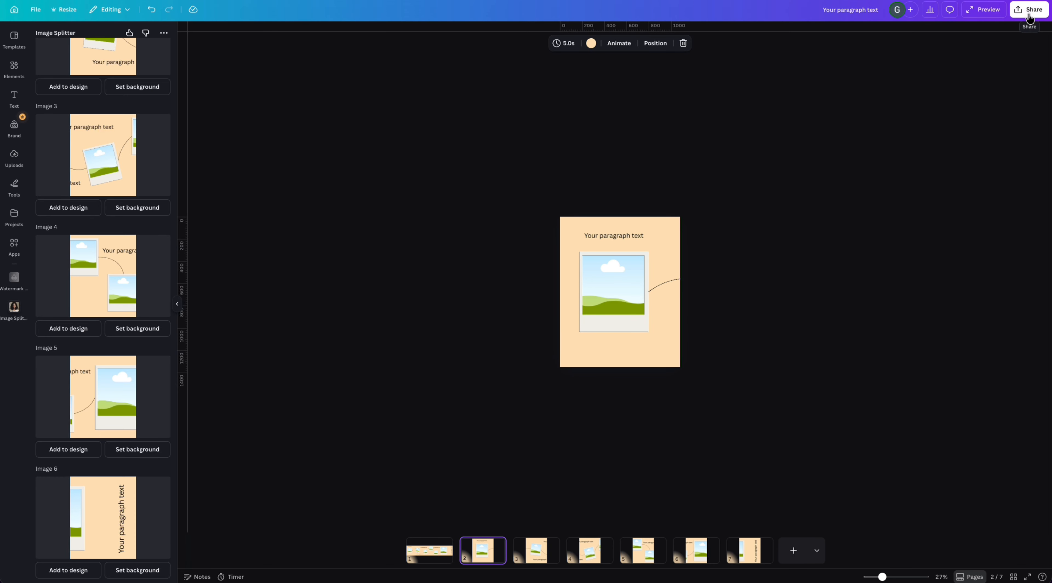
- Open the download settings for the design as PNG and raise the size multiplier to 3.125
left_click(1029, 12)
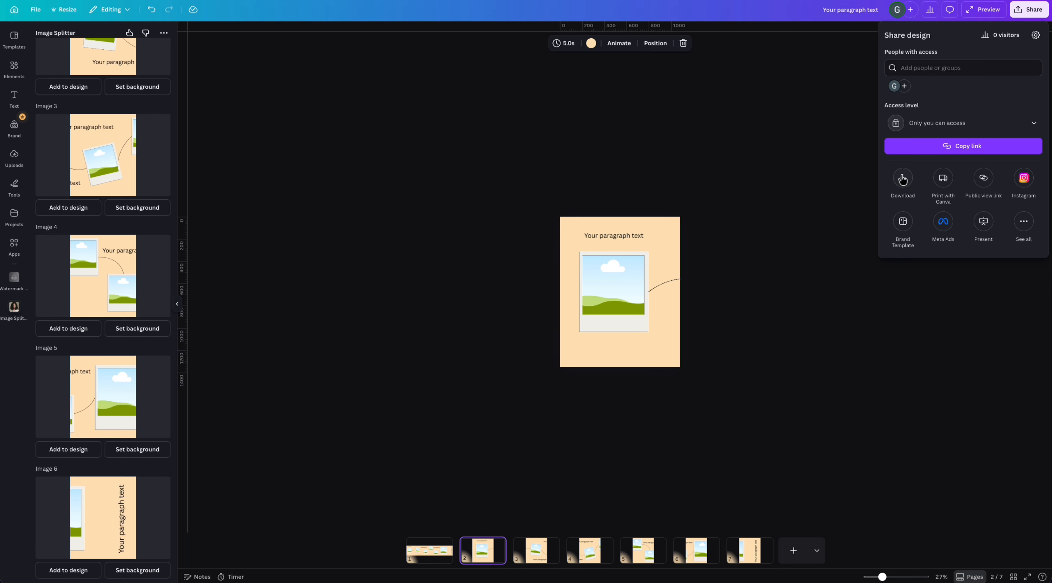
left_click(901, 180)
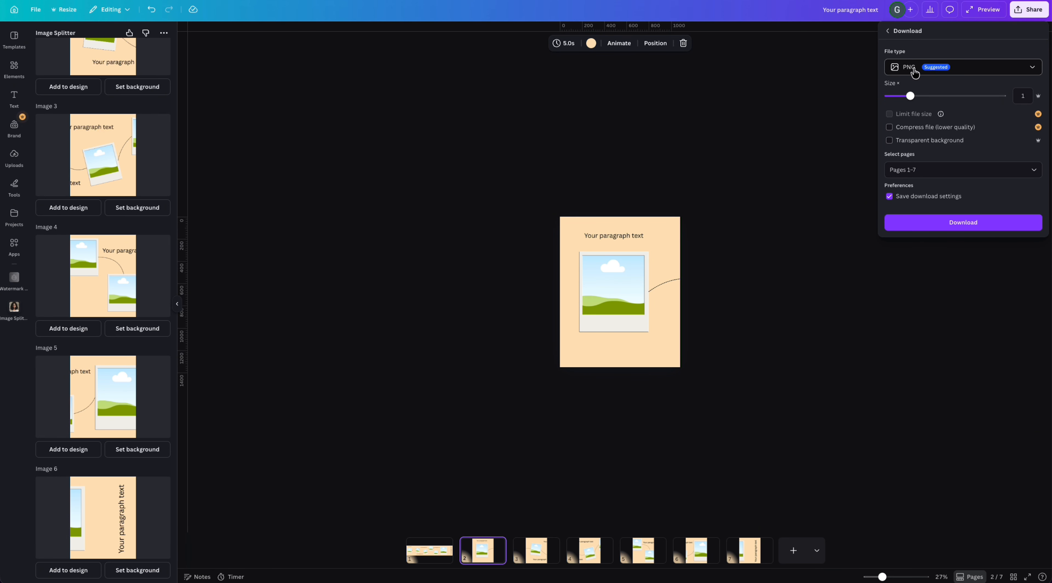
left_click_drag(910, 96, 1019, 96)
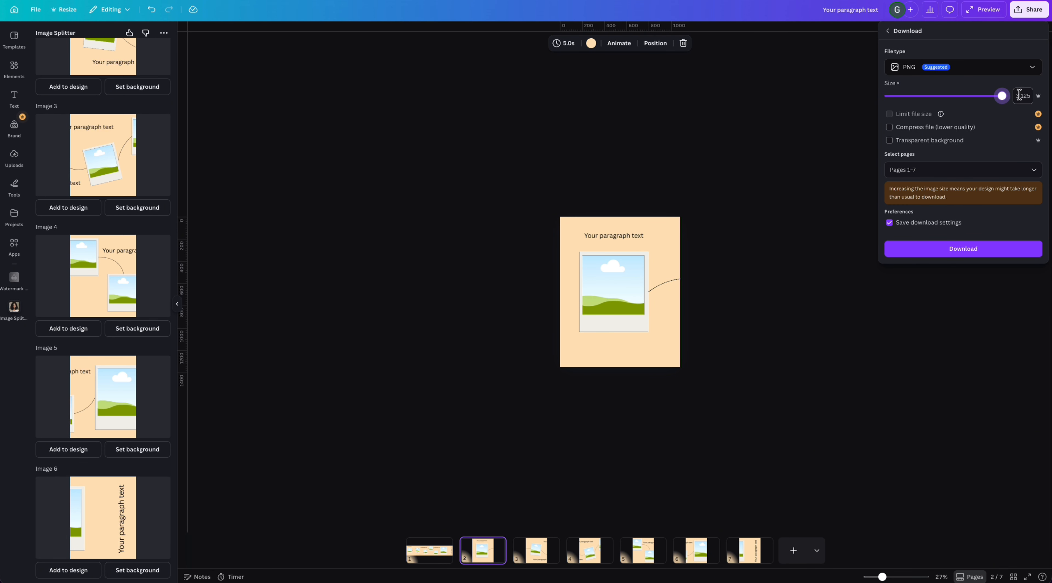
- Exclude page 1 from the export and download pages 2-7
left_click(921, 168)
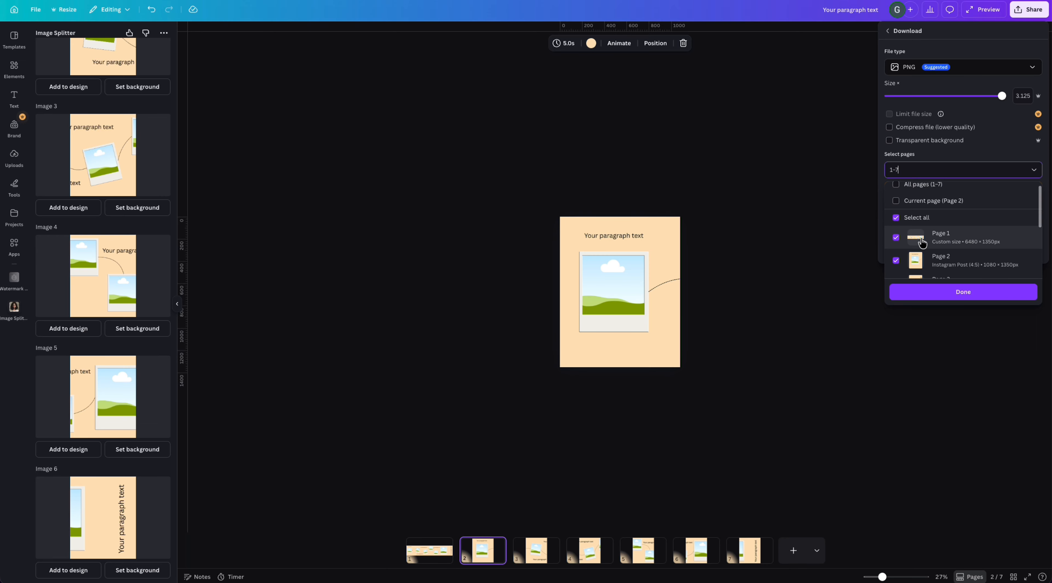
left_click(922, 243)
scroll(923, 242, "down", 1)
scroll(924, 243, "down", 3)
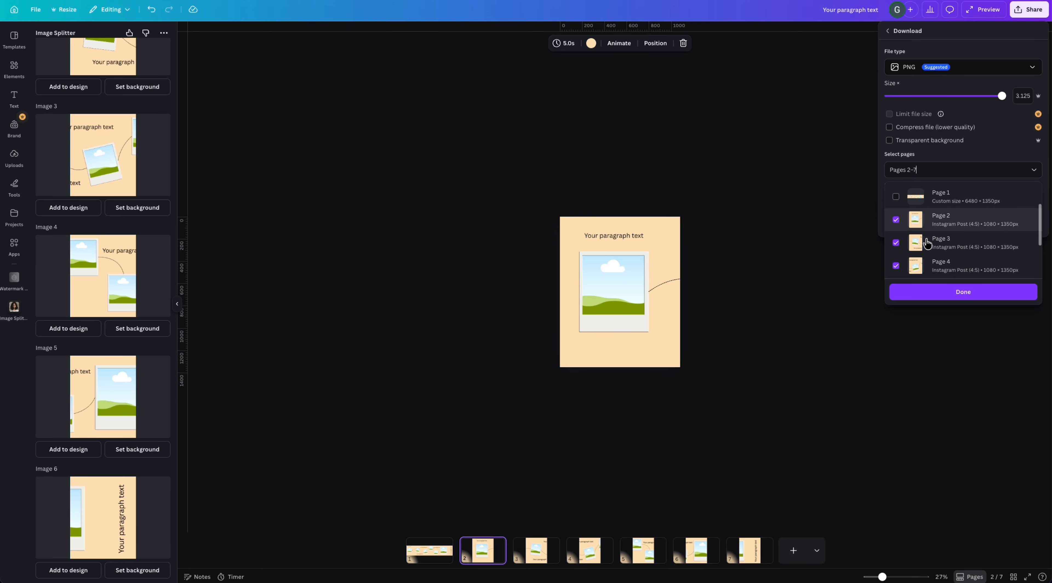
left_click(960, 227)
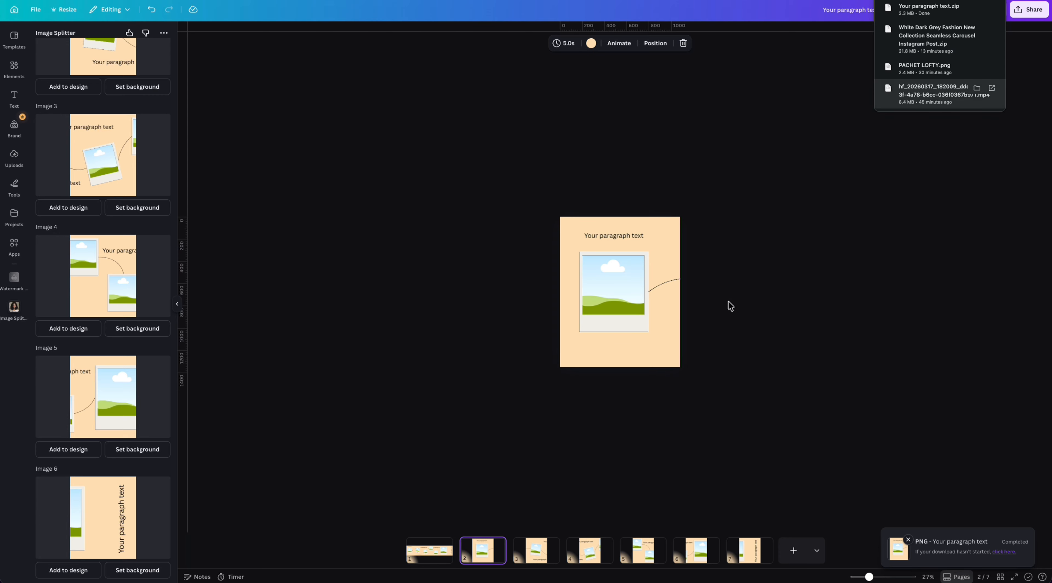
- Switch to Finder and extract Your paragraph text.zip in the Downloads folder
left_click(763, 339)
left_click(347, 578)
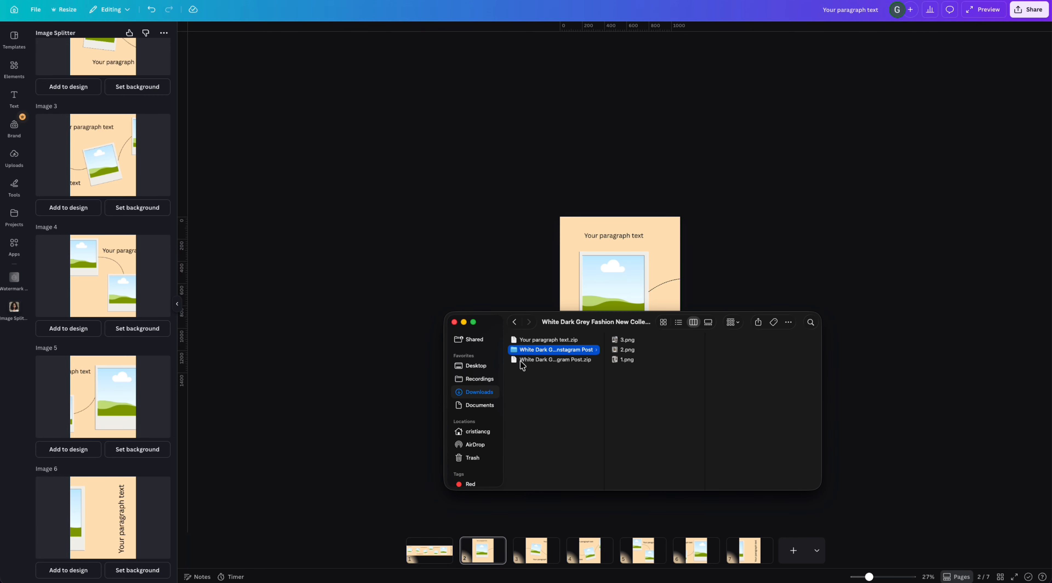
left_click(545, 340)
double_click(545, 341)
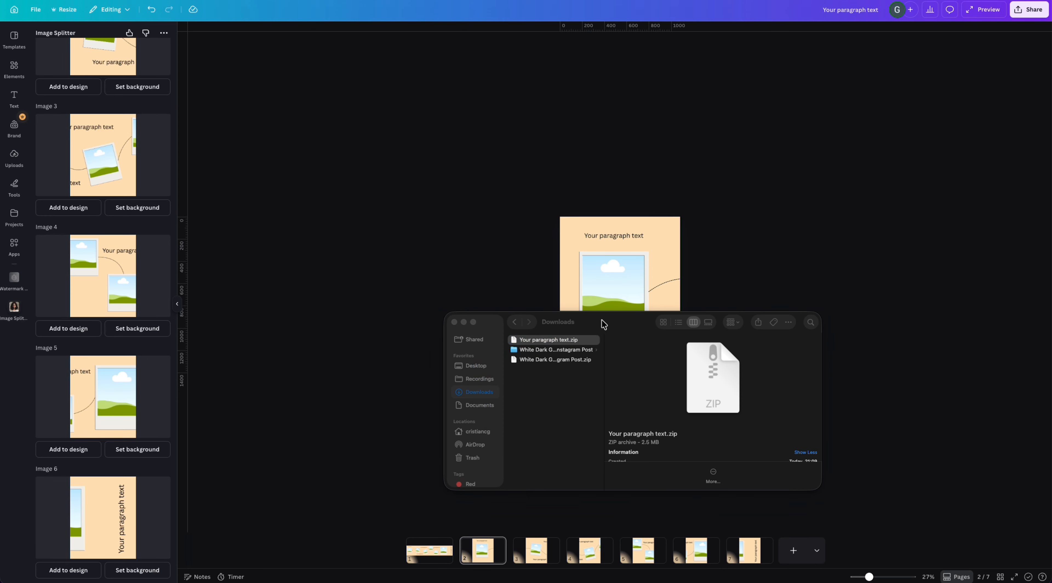
left_click_drag(599, 322, 550, 288)
- Switch to Instagram, close the open post and start creating a new post
key("Up")
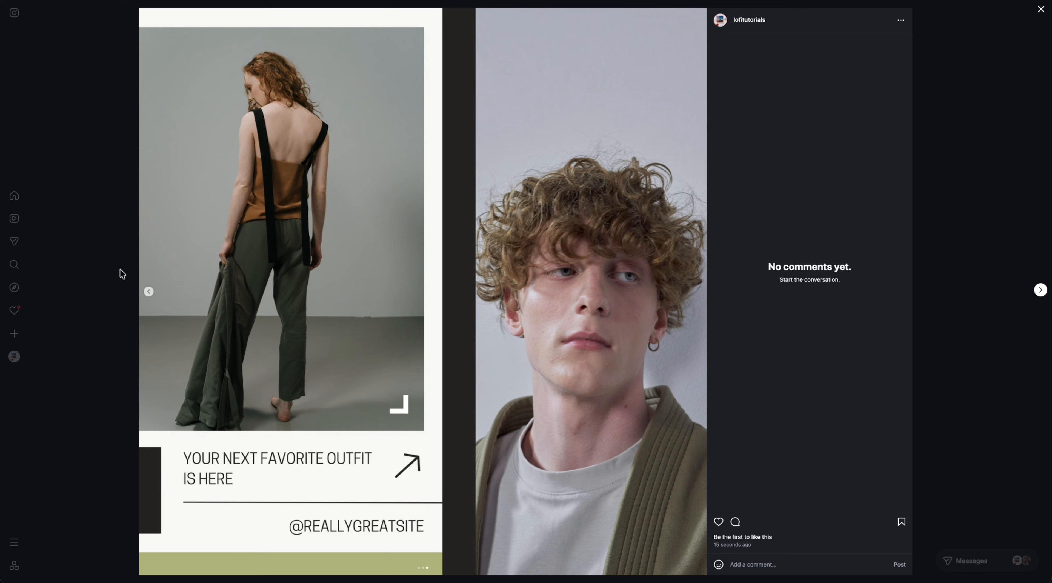
left_click(122, 273)
left_click(20, 334)
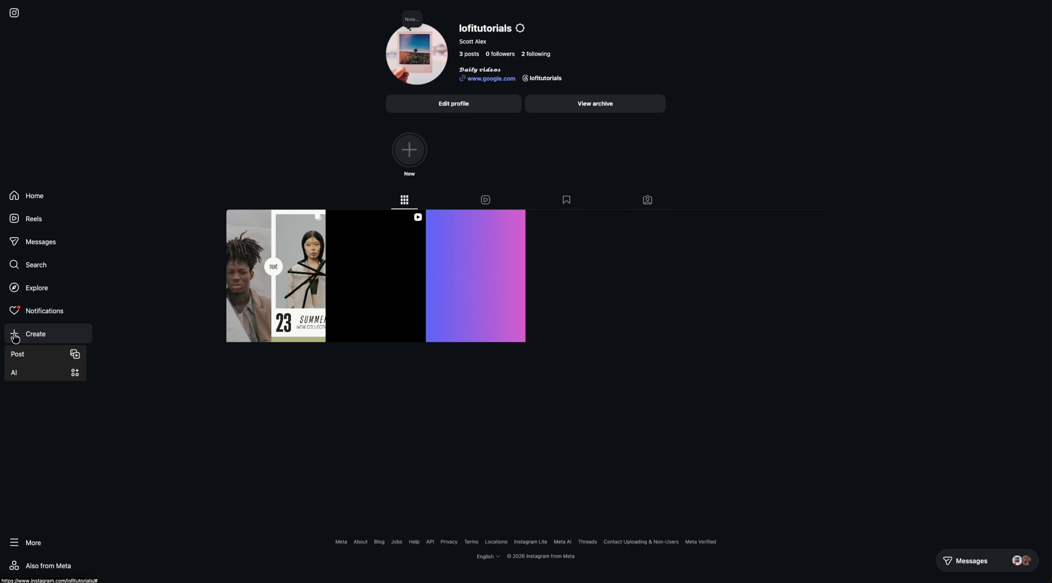
left_click(35, 360)
- Add the images 2.png to 7.png from the Your paragraph text folder in Downloads to the post
left_click(548, 332)
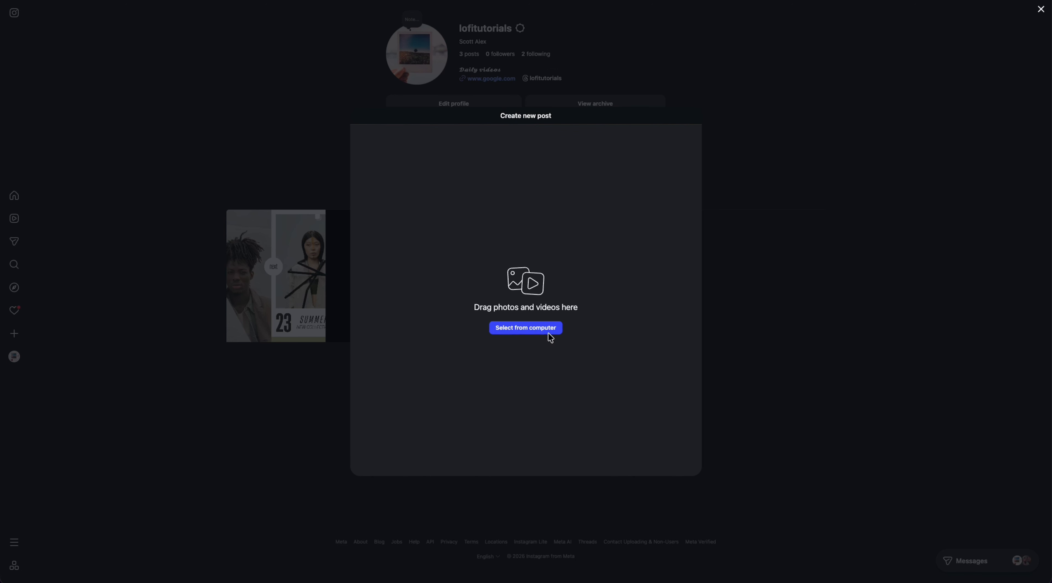
left_click(261, 143)
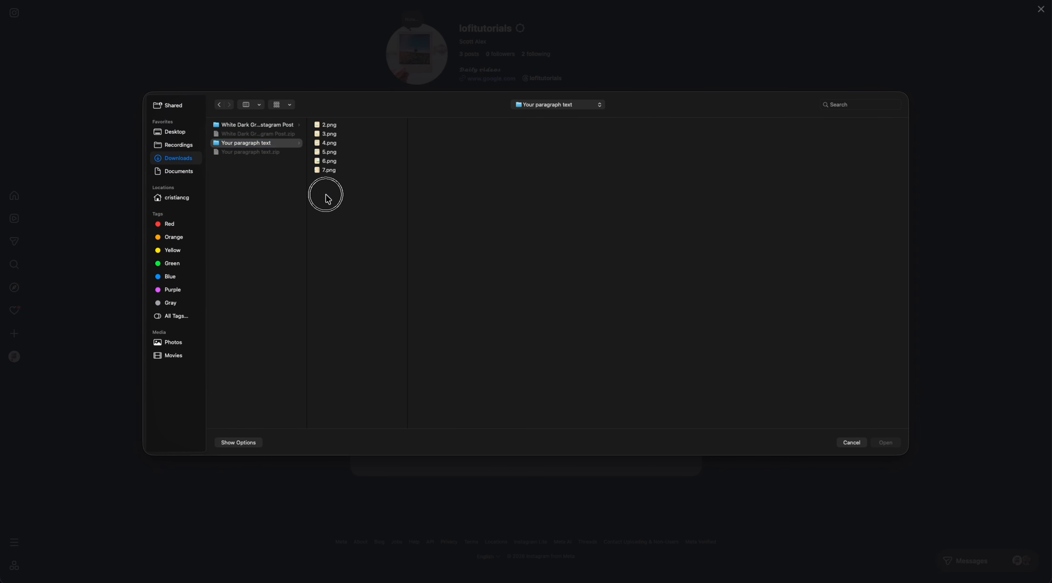
left_click_drag(326, 194, 326, 112)
left_click(892, 446)
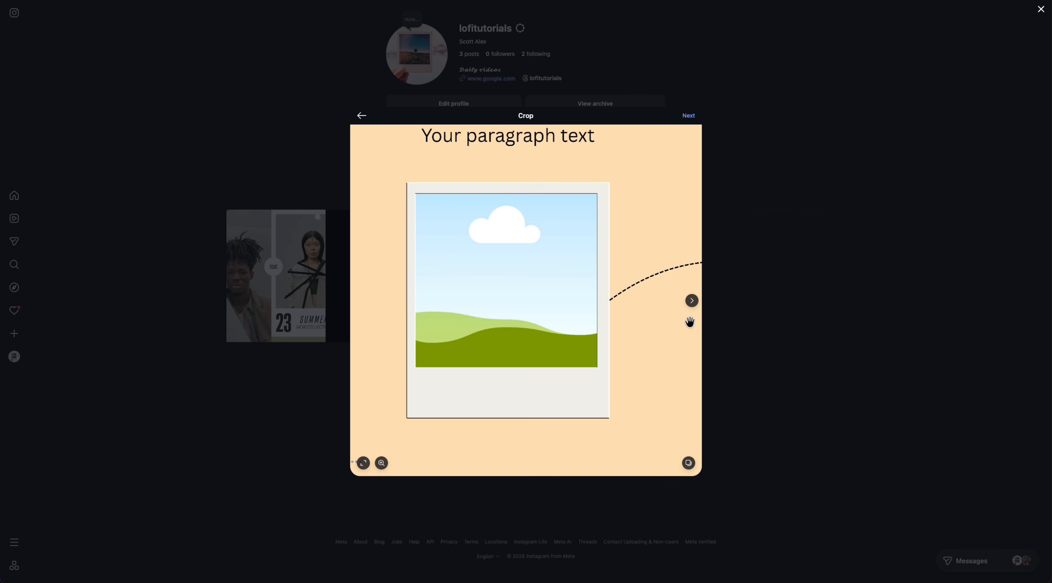
- Accept the default crop, keep the Original filter and share the carousel post
left_click(688, 116)
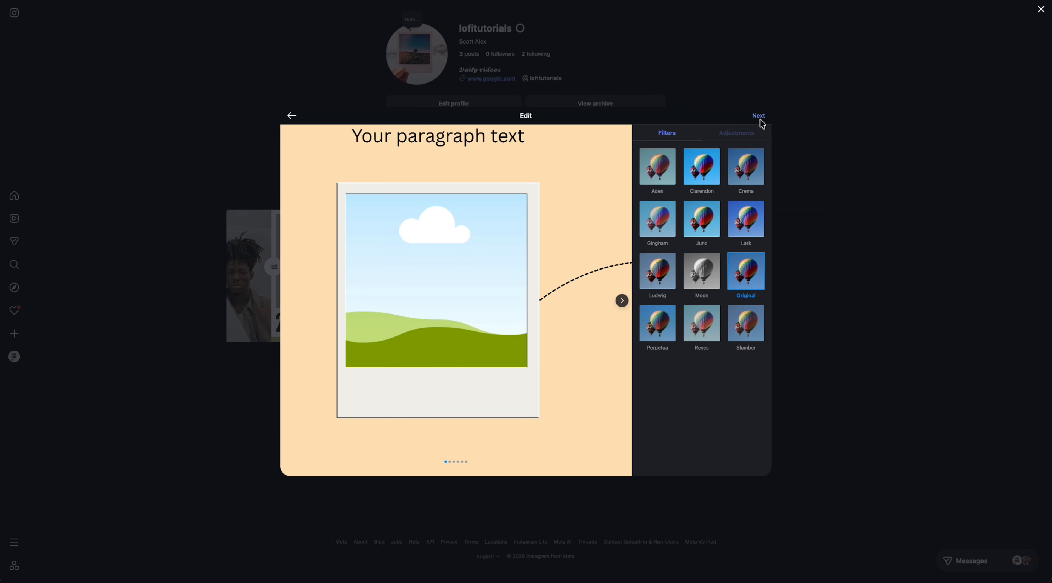
left_click(758, 115)
left_click(756, 115)
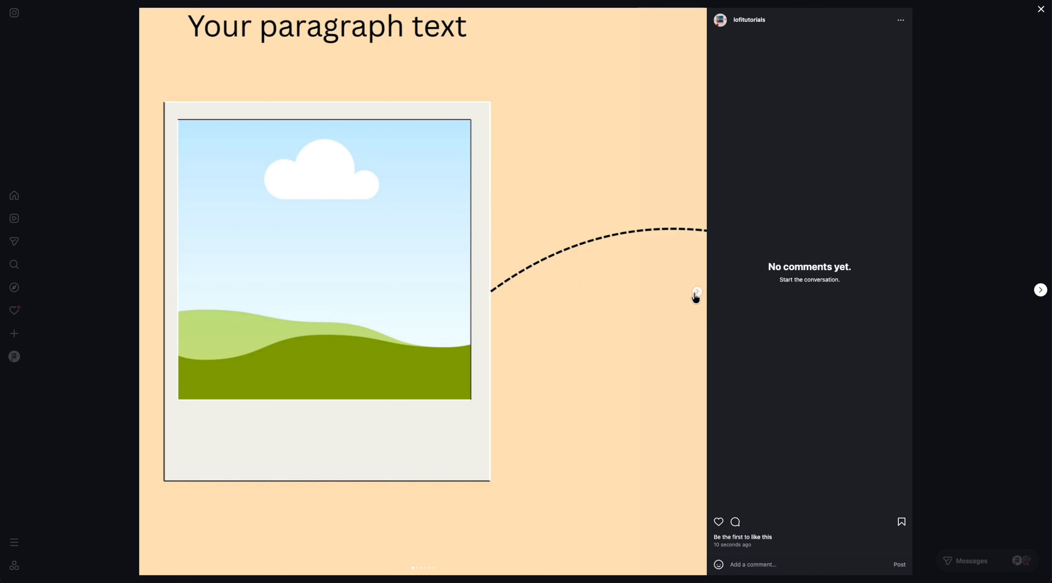
- Flip through the slides of the published post to check that the polaroids and dashed lines connect seamlessly
left_click(697, 293)
left_click(696, 294)
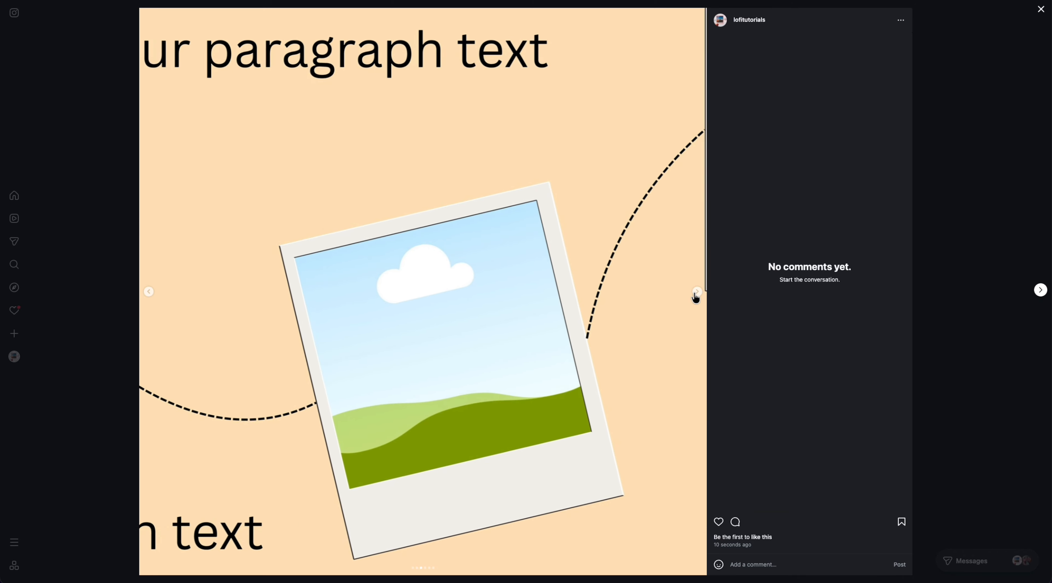
left_click(696, 293)
left_click(696, 293)
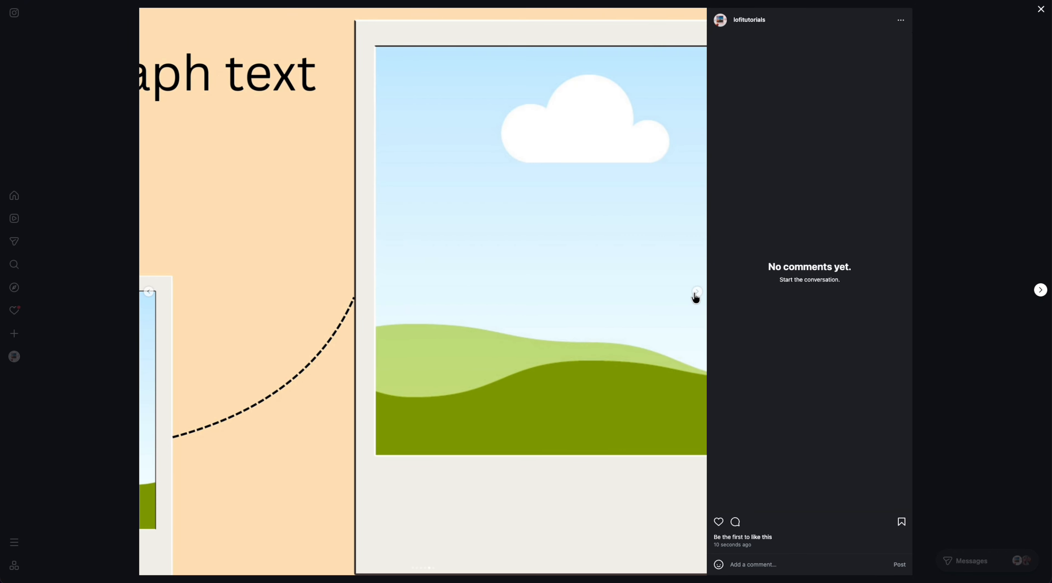
left_click(697, 293)
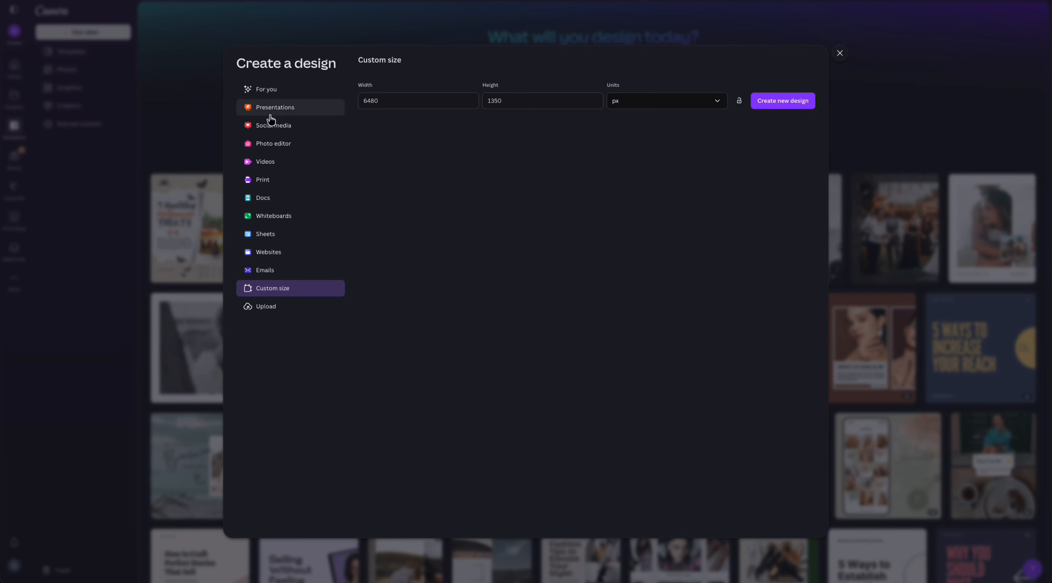
- Look through Canva's Instagram formats and templates in the social media category for new designs
left_click(265, 126)
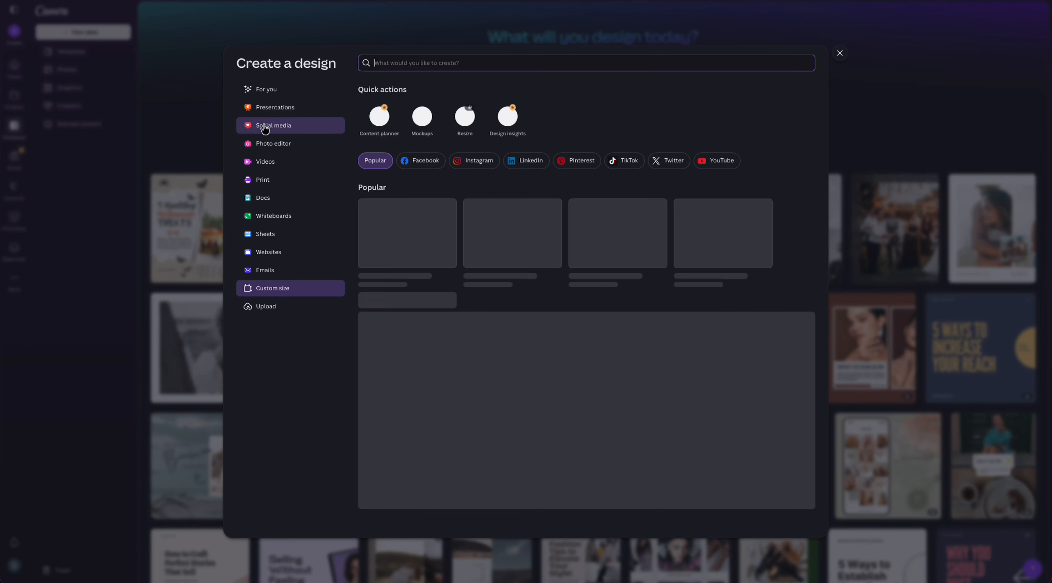
left_click(472, 164)
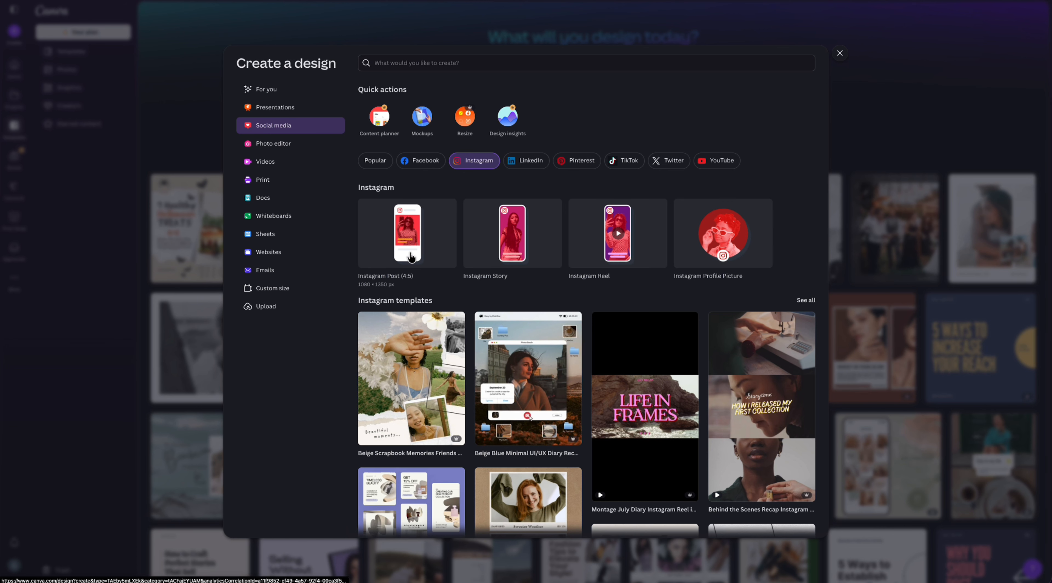
scroll(601, 281, "down", 2)
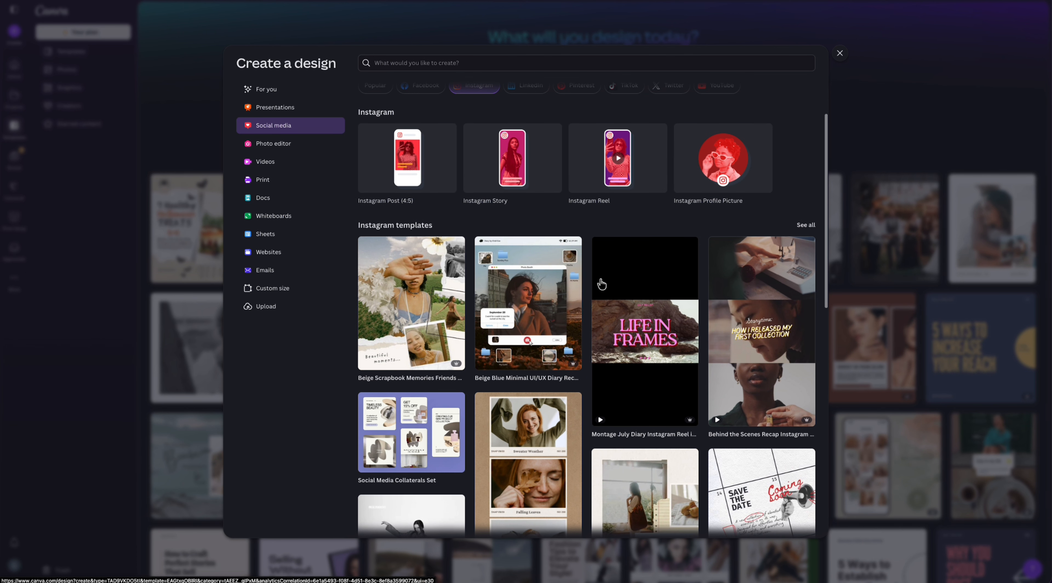
scroll(599, 214, "up", 2)
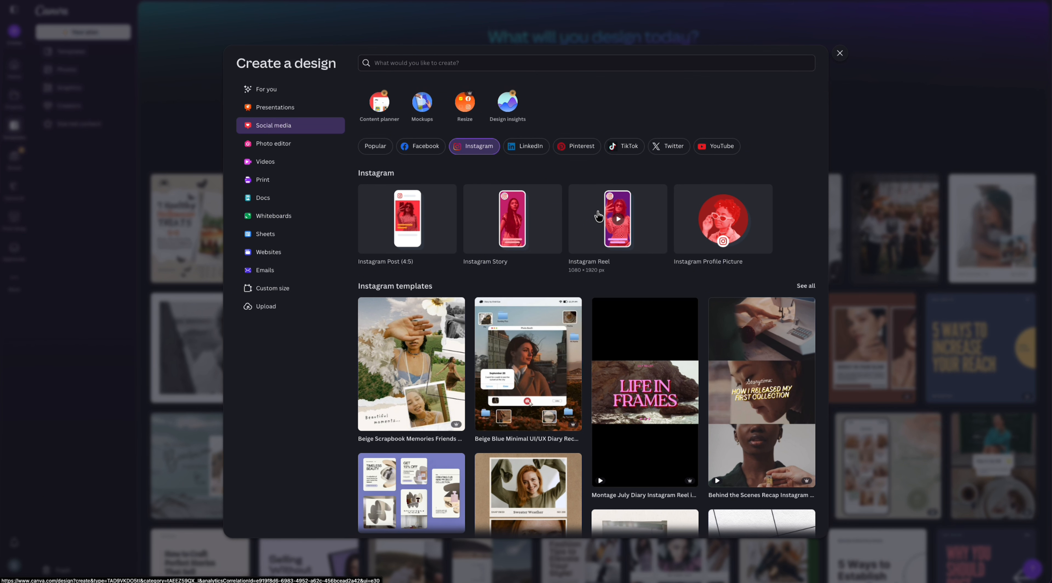